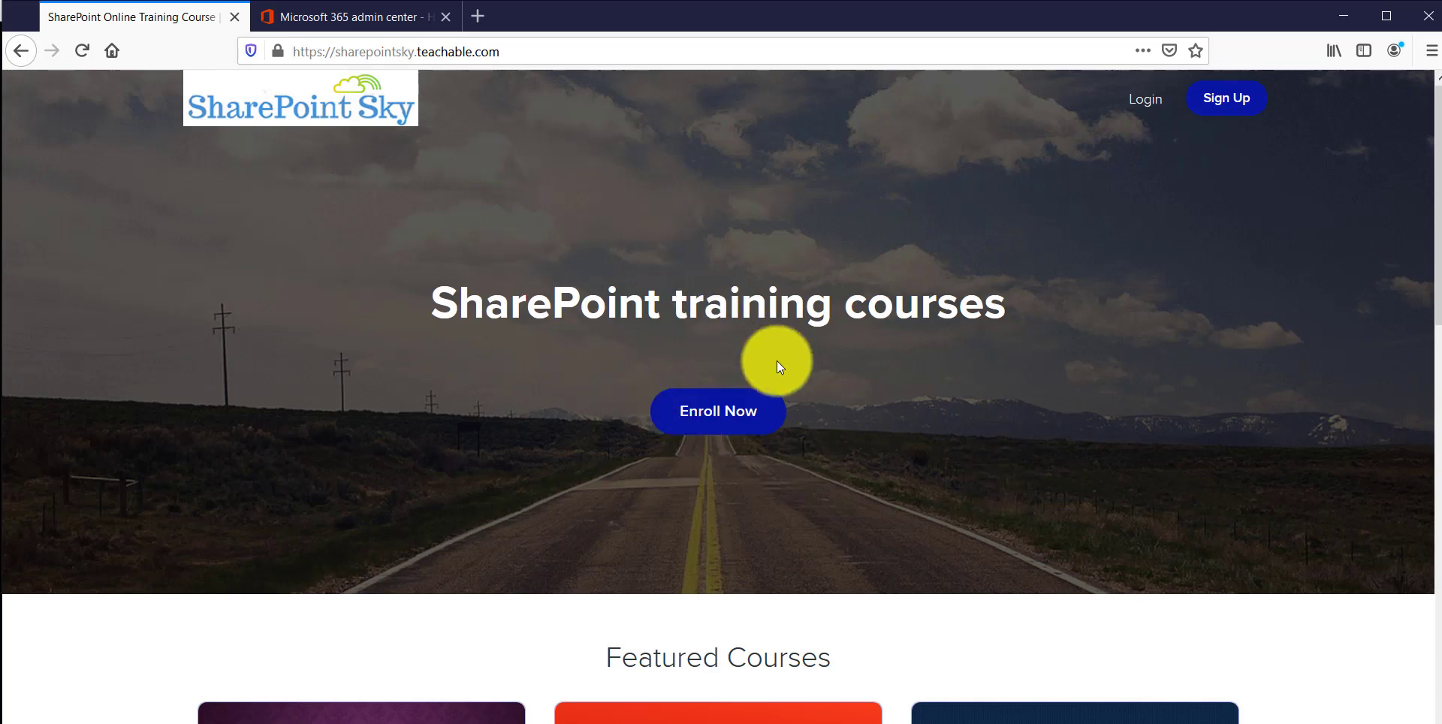
# Scroll down and back up through the Featured Courses on the SharePoint Sky courses page.
pyautogui.scroll(-5, 777, 360)
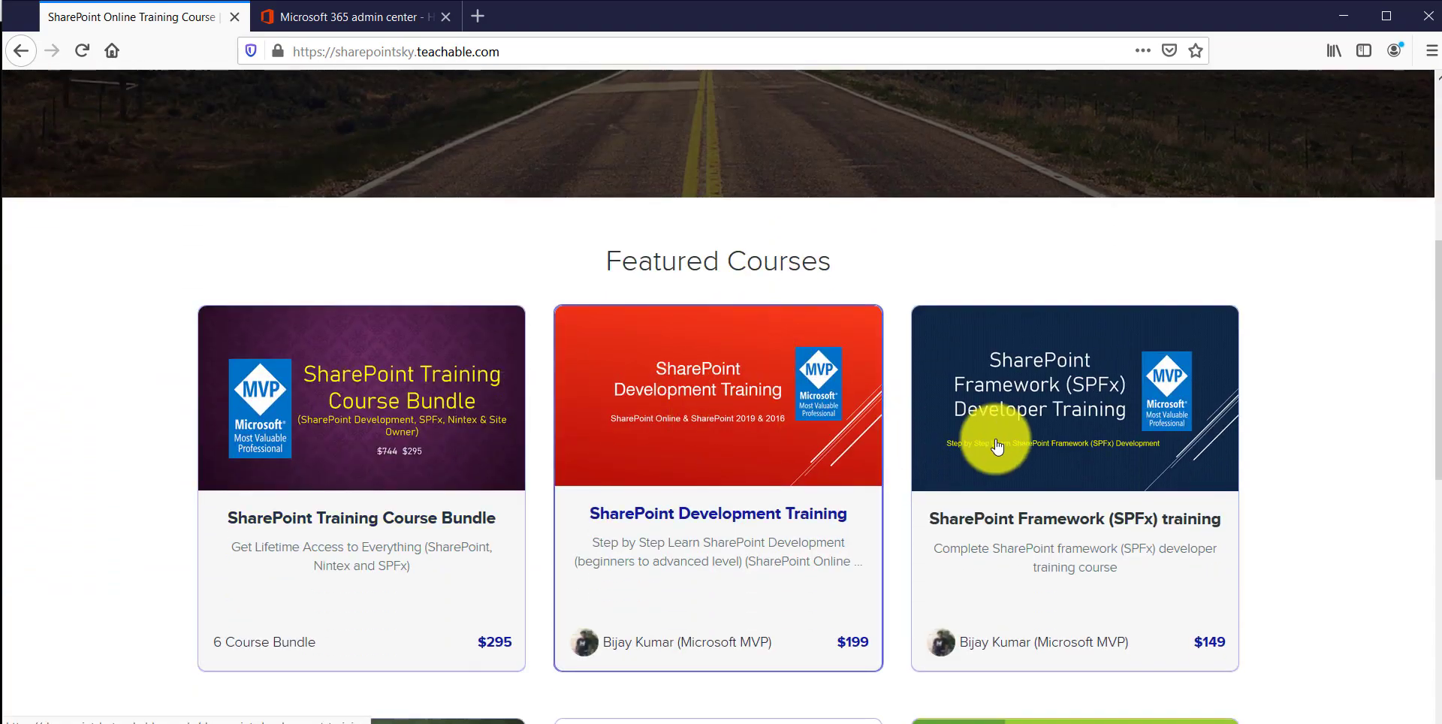
pyautogui.scroll(-2, 1102, 461)
pyautogui.scroll(-1, 1101, 461)
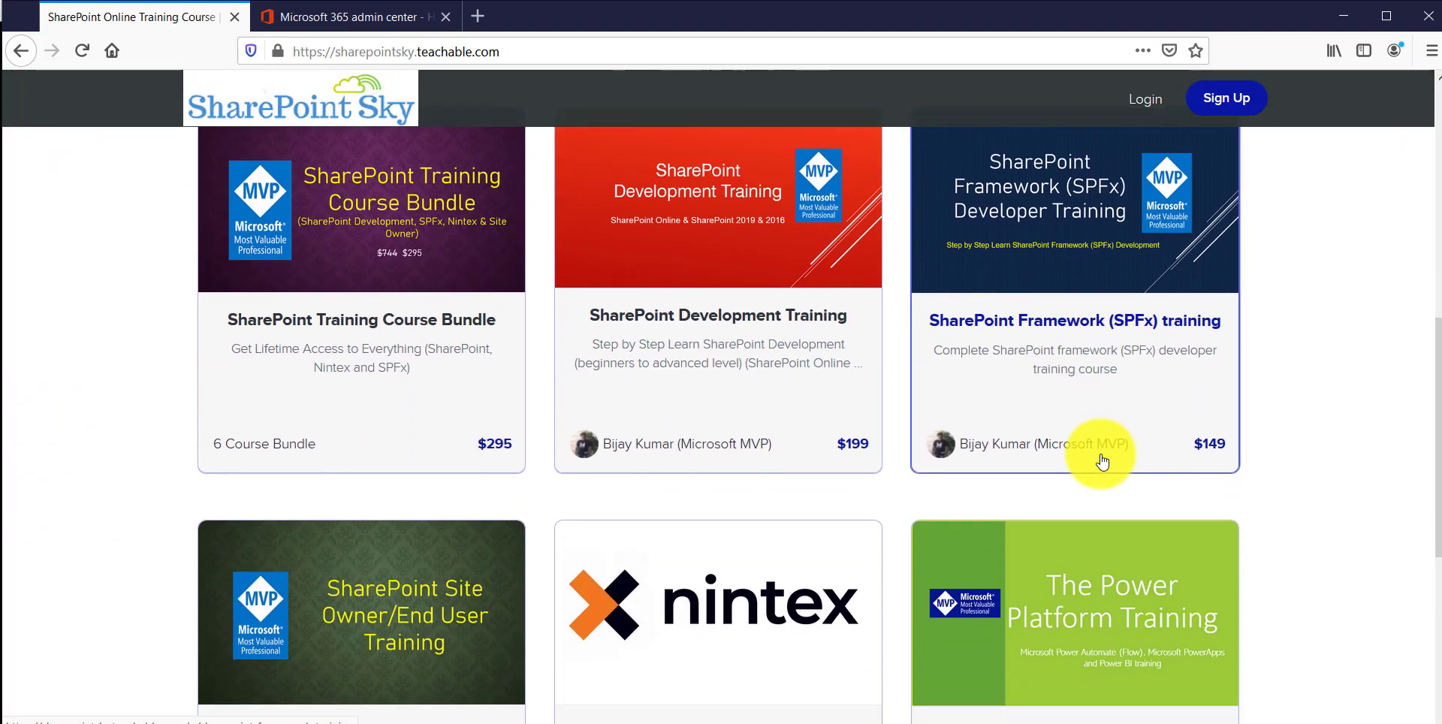
pyautogui.scroll(-3, 1100, 461)
pyautogui.scroll(-2, 1096, 461)
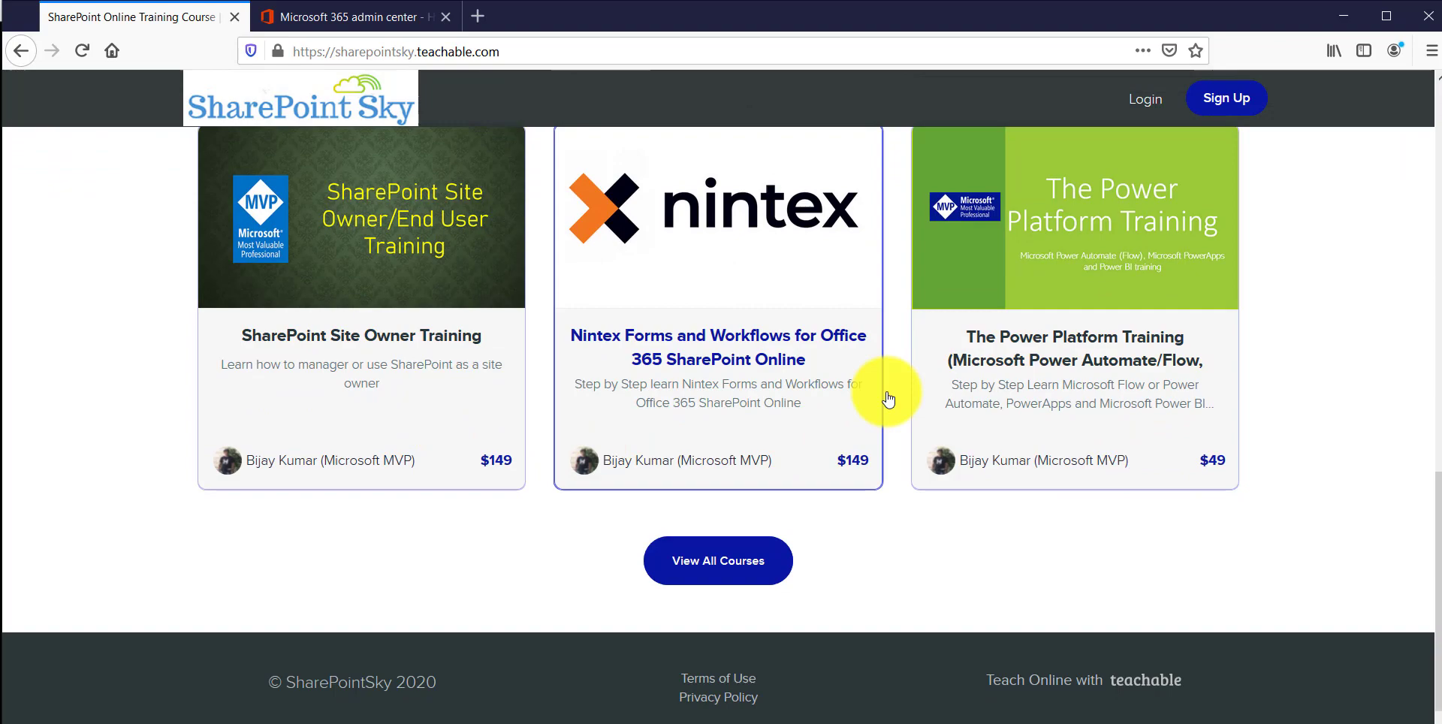
pyautogui.scroll(3, 1085, 444)
pyautogui.scroll(1, 1085, 444)
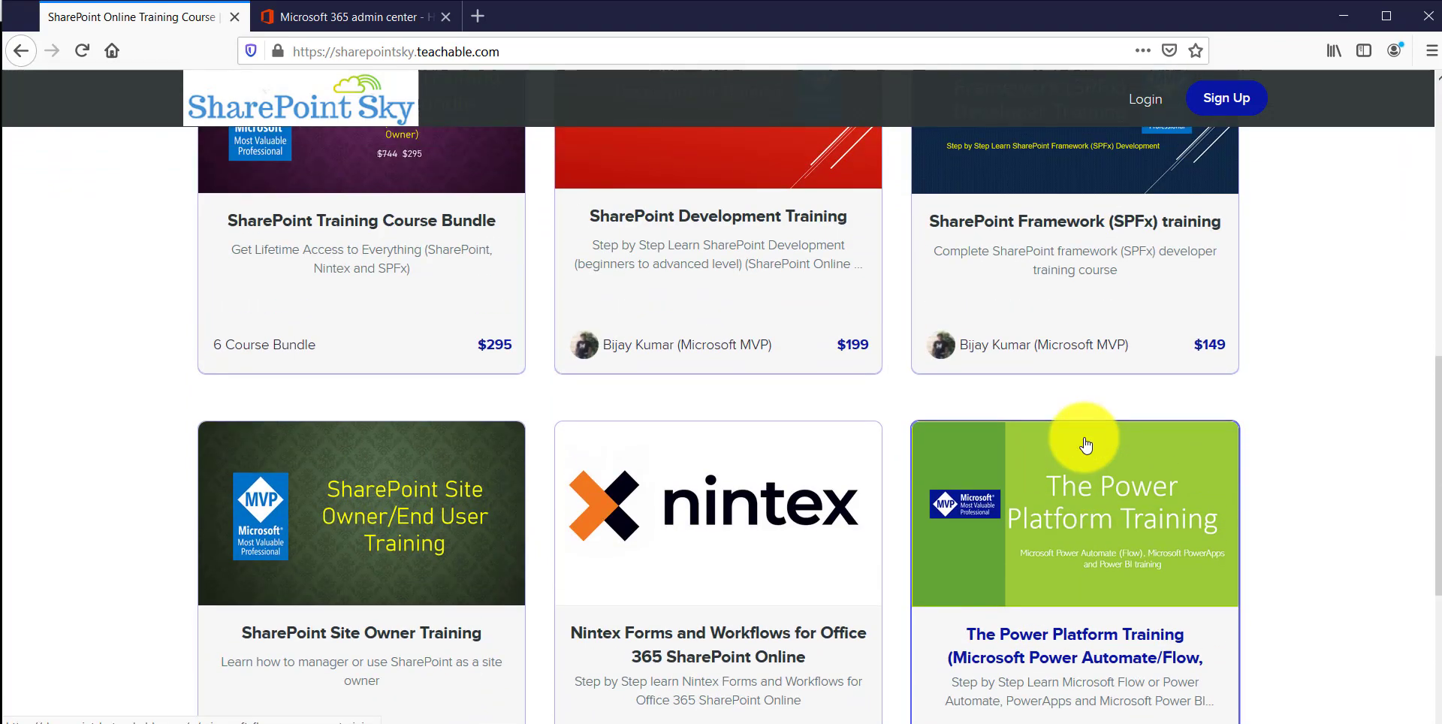
pyautogui.scroll(4, 1085, 445)
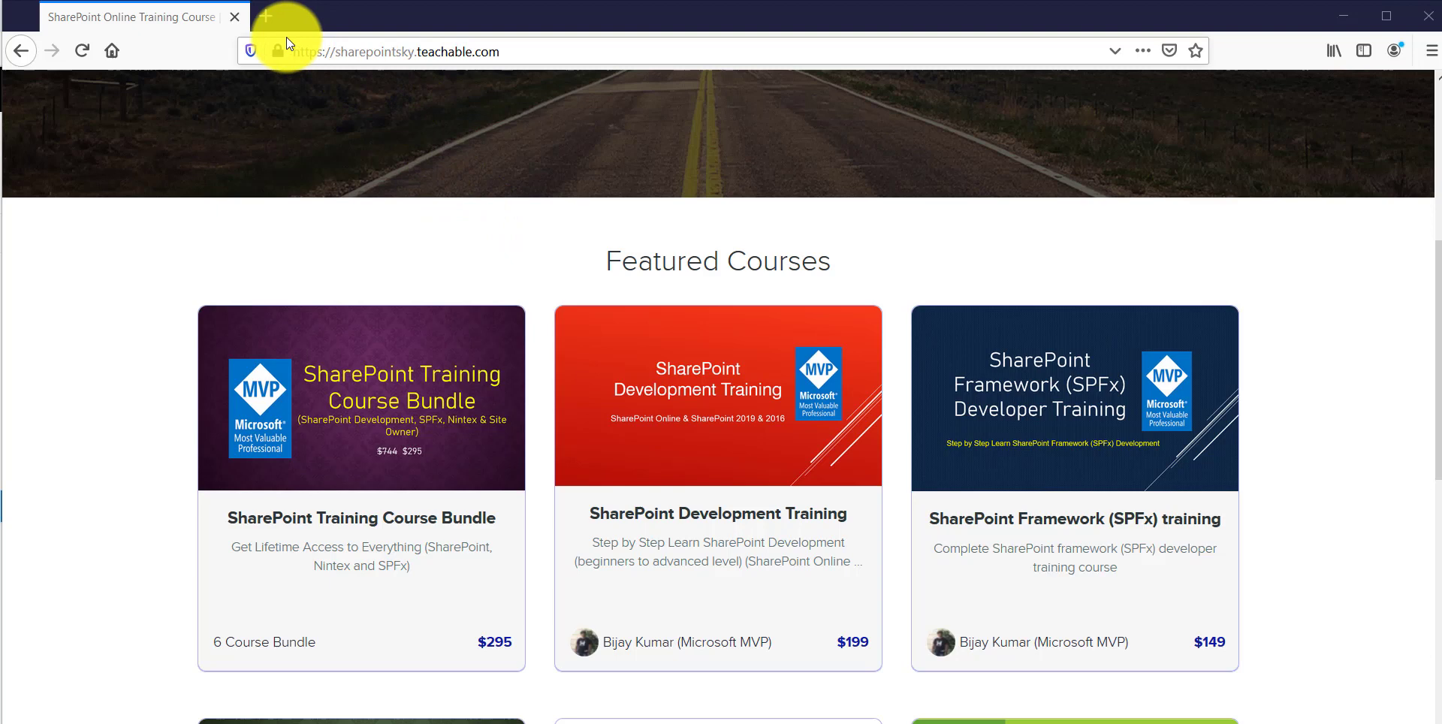
# Open admin.microsoft.com in a new tab and go to Settings > Settings.
pyautogui.click(266, 16)
pyautogui.write('admin.microsoft.com/')
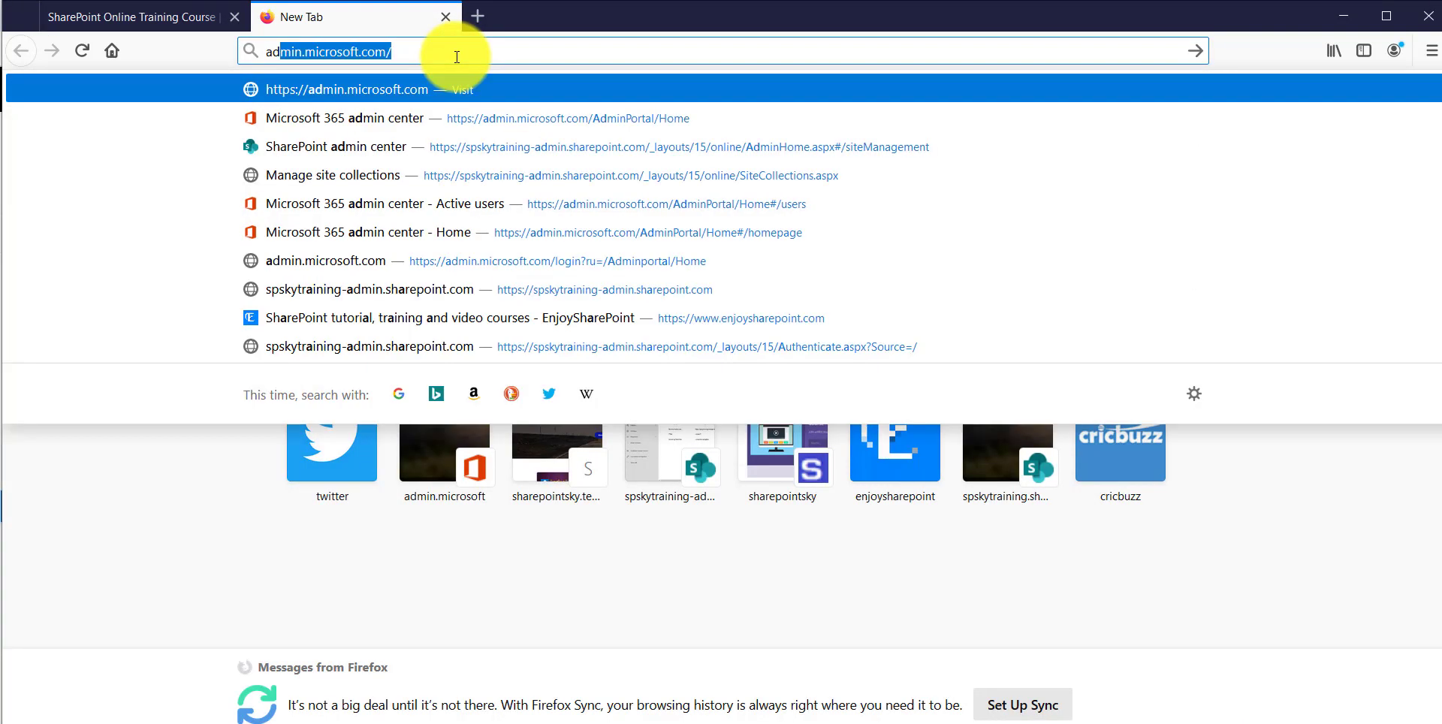
pyautogui.press('Return')
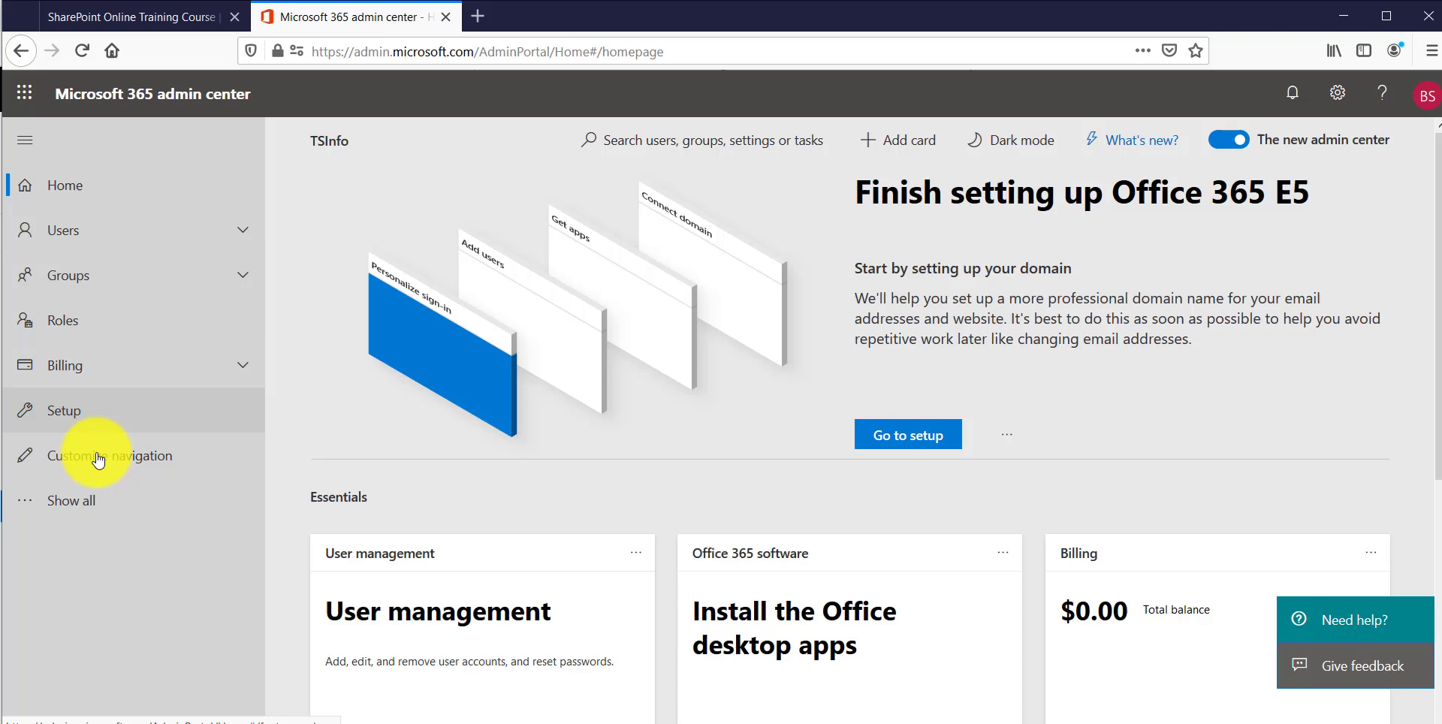
pyautogui.click(88, 499)
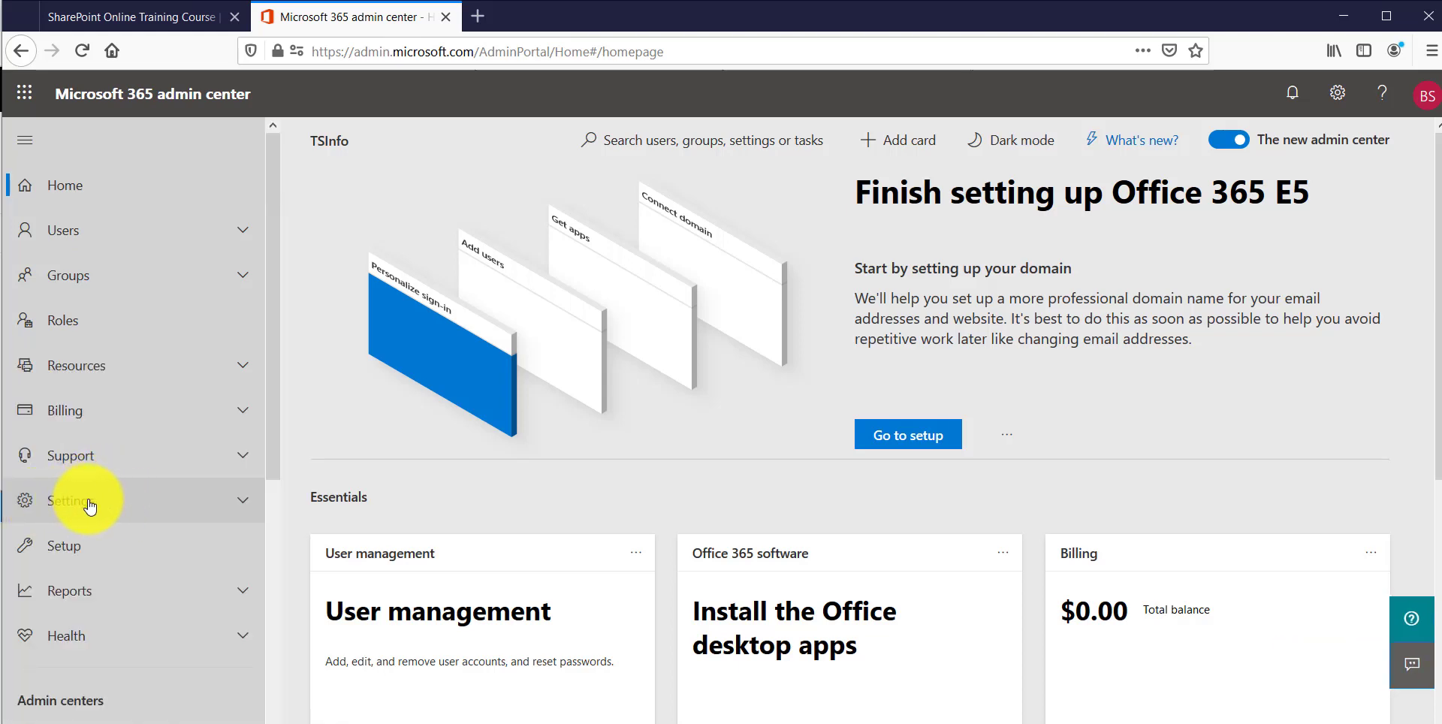
pyautogui.click(90, 499)
pyautogui.scroll(-3, 93, 481)
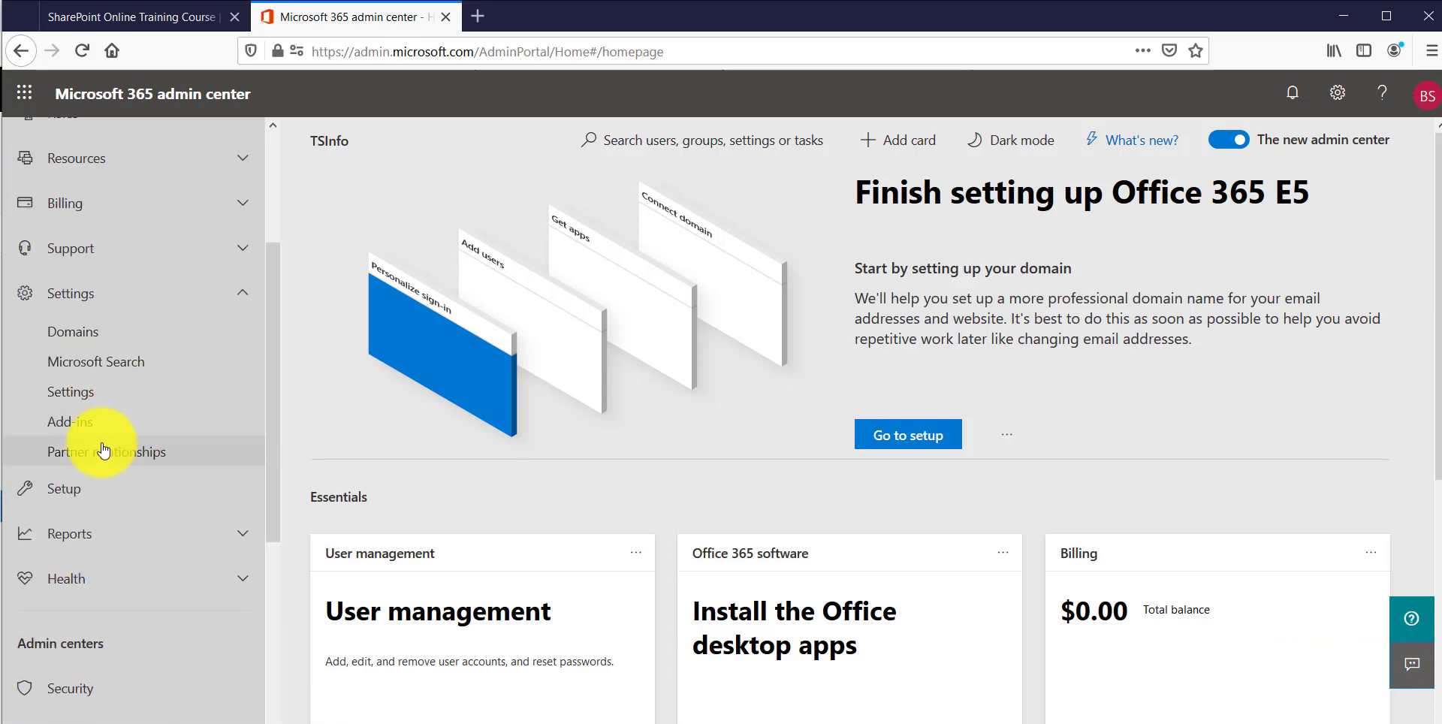
pyautogui.click(83, 396)
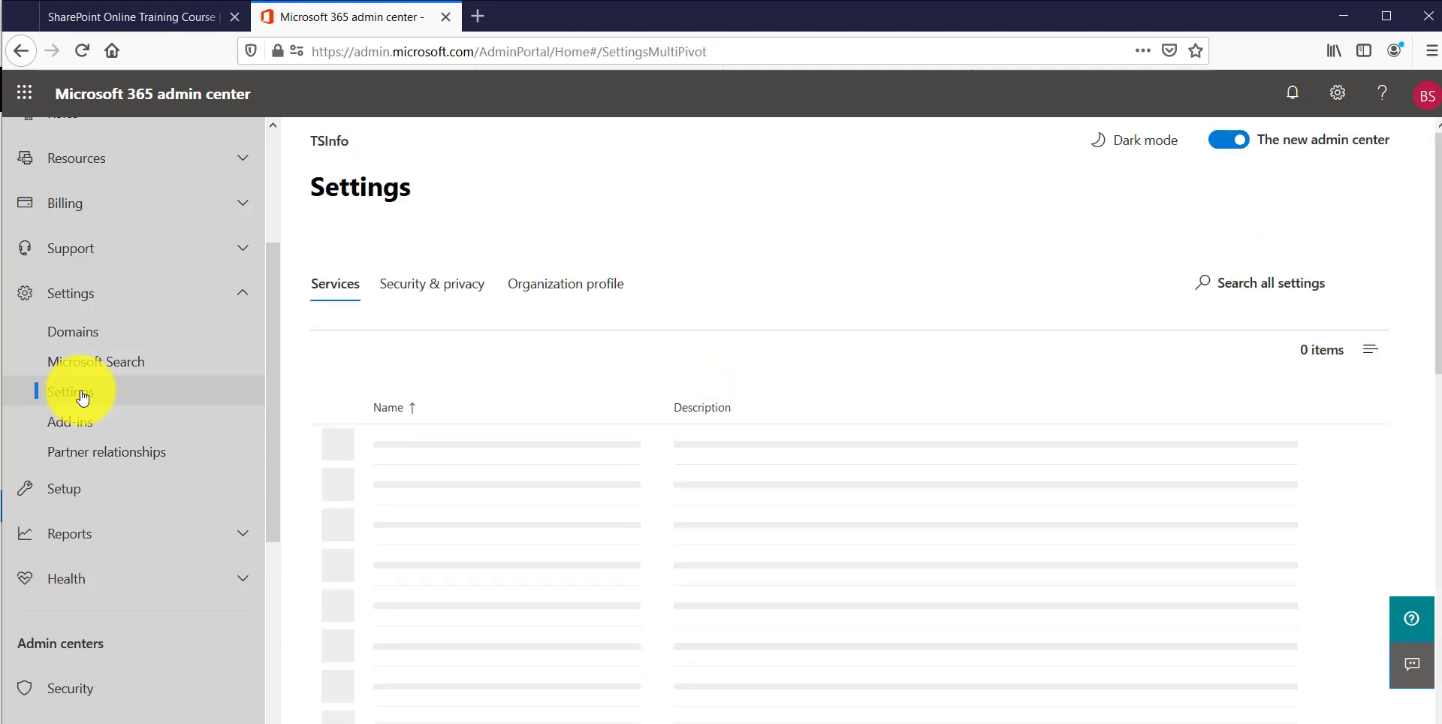
# Show the Organization profile settings, viewing Custom themes and closing it unchanged.
pyautogui.click(575, 289)
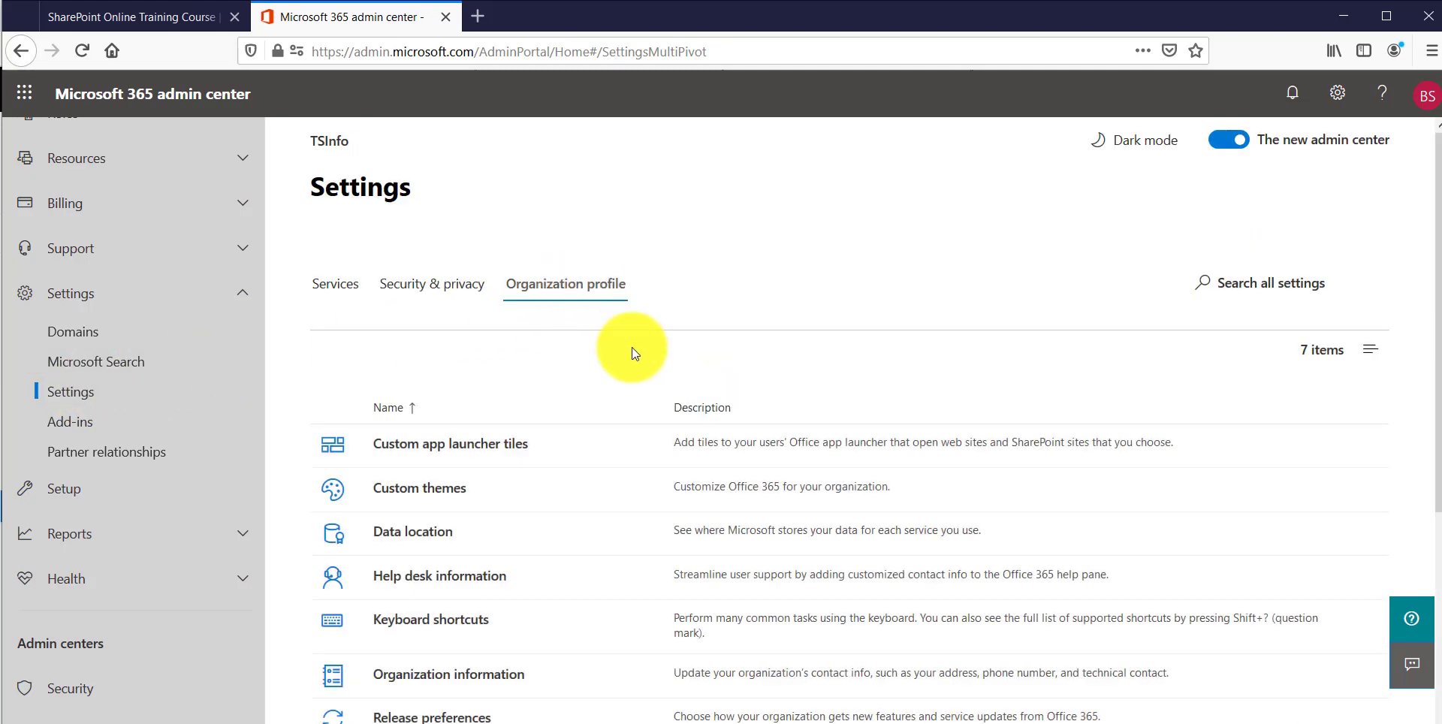
pyautogui.scroll(-3, 632, 434)
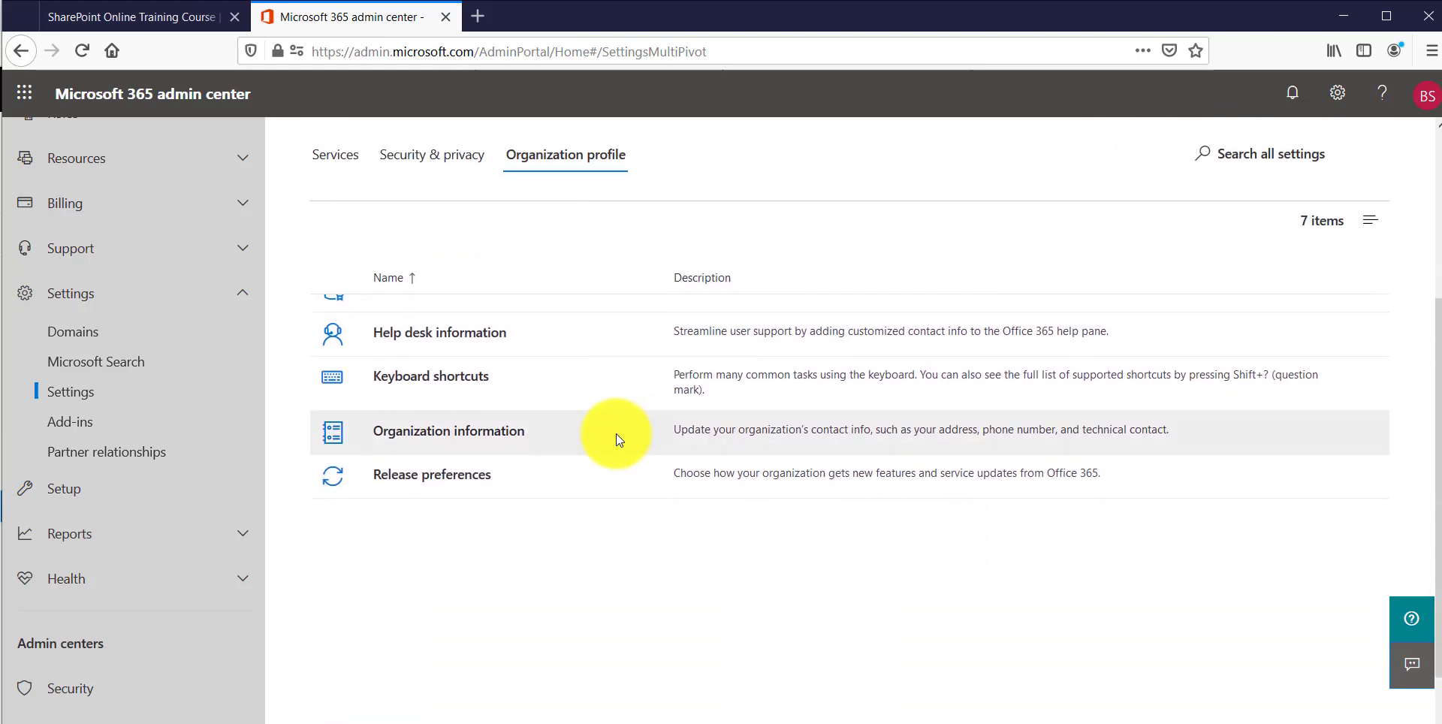
pyautogui.scroll(2, 612, 434)
pyautogui.scroll(1, 607, 434)
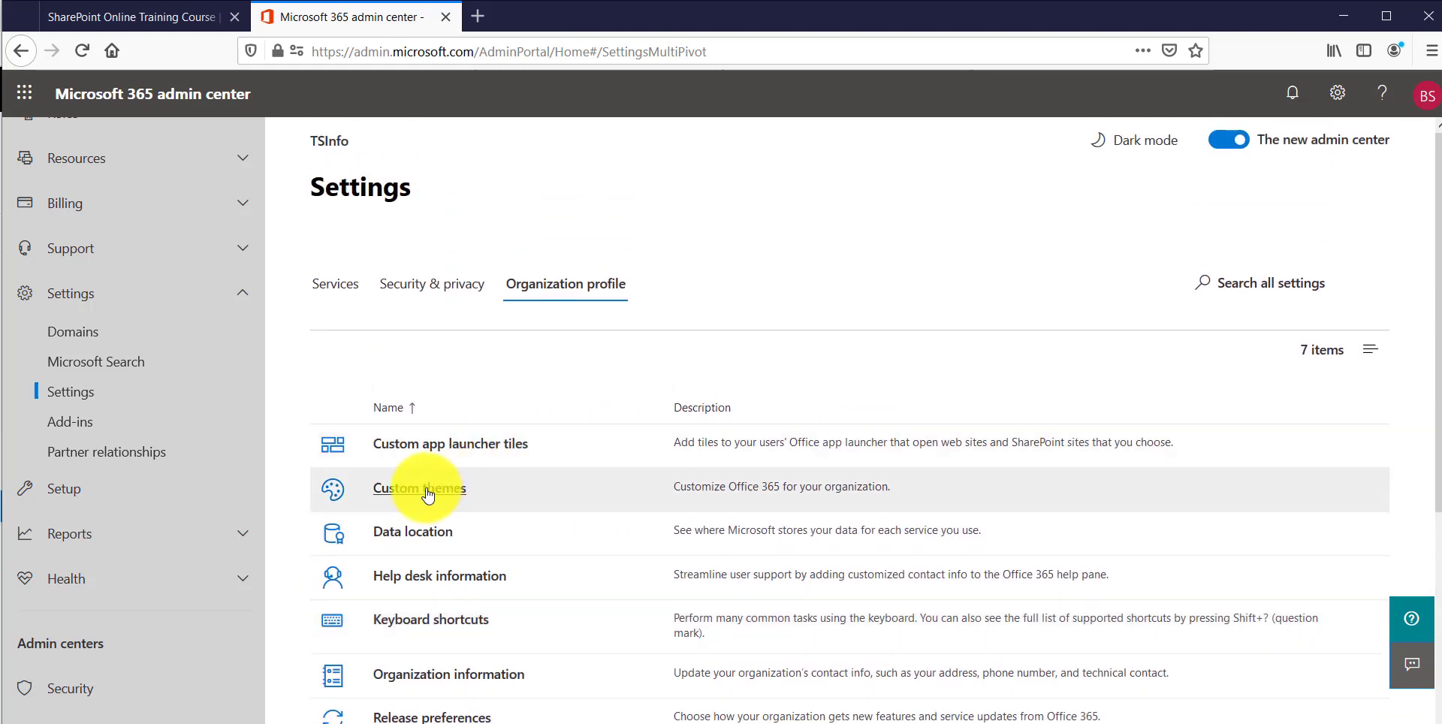
pyautogui.click(428, 490)
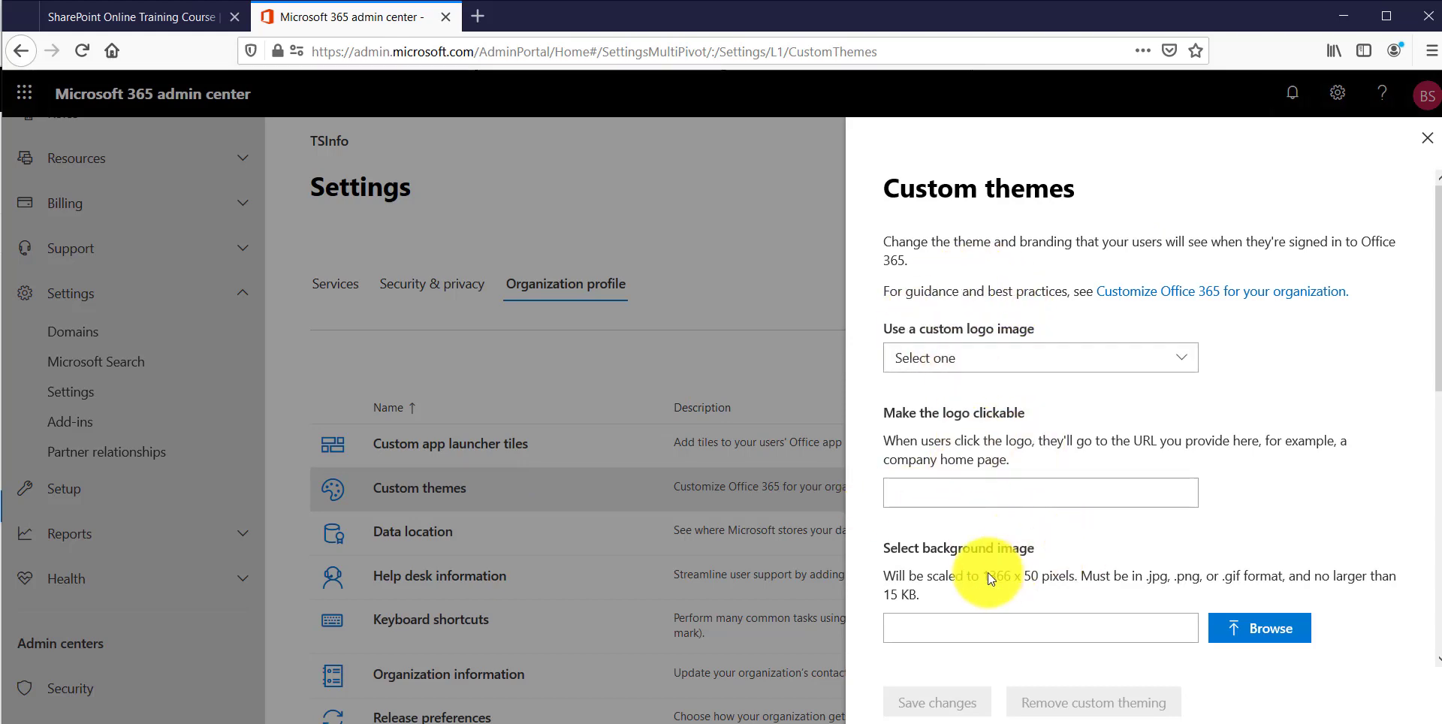
pyautogui.click(1426, 137)
pyautogui.scroll(-5, 638, 512)
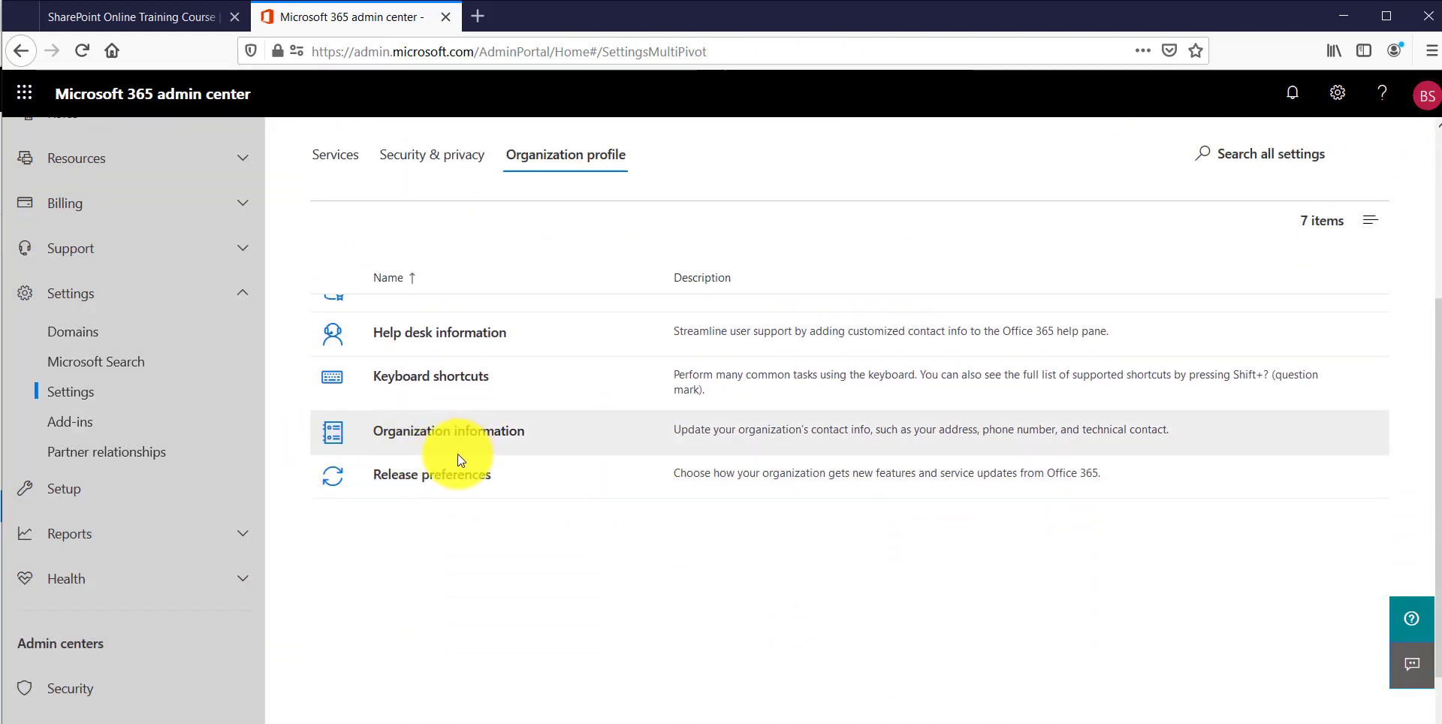
# Open the Organization information panel showing name TSInfo and empty address fields.
pyautogui.click(424, 447)
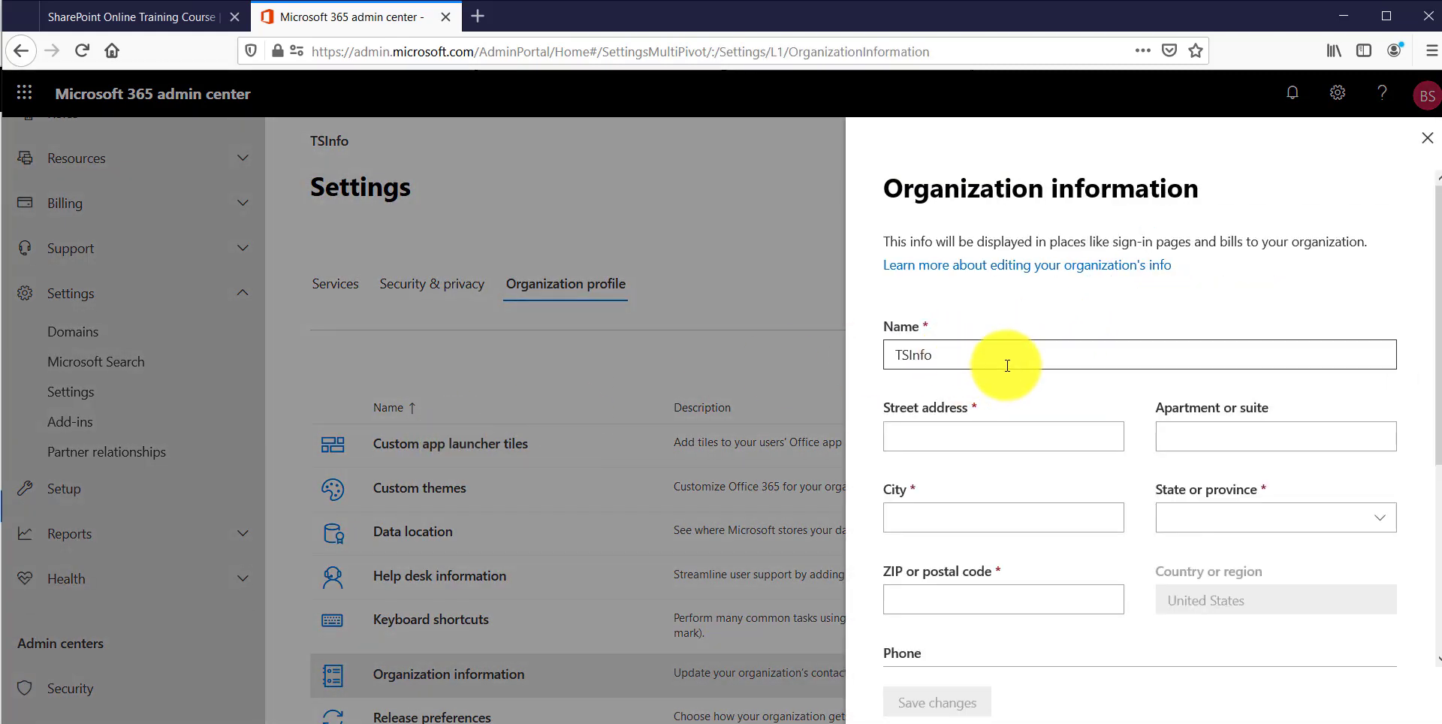
pyautogui.scroll(-2, 984, 352)
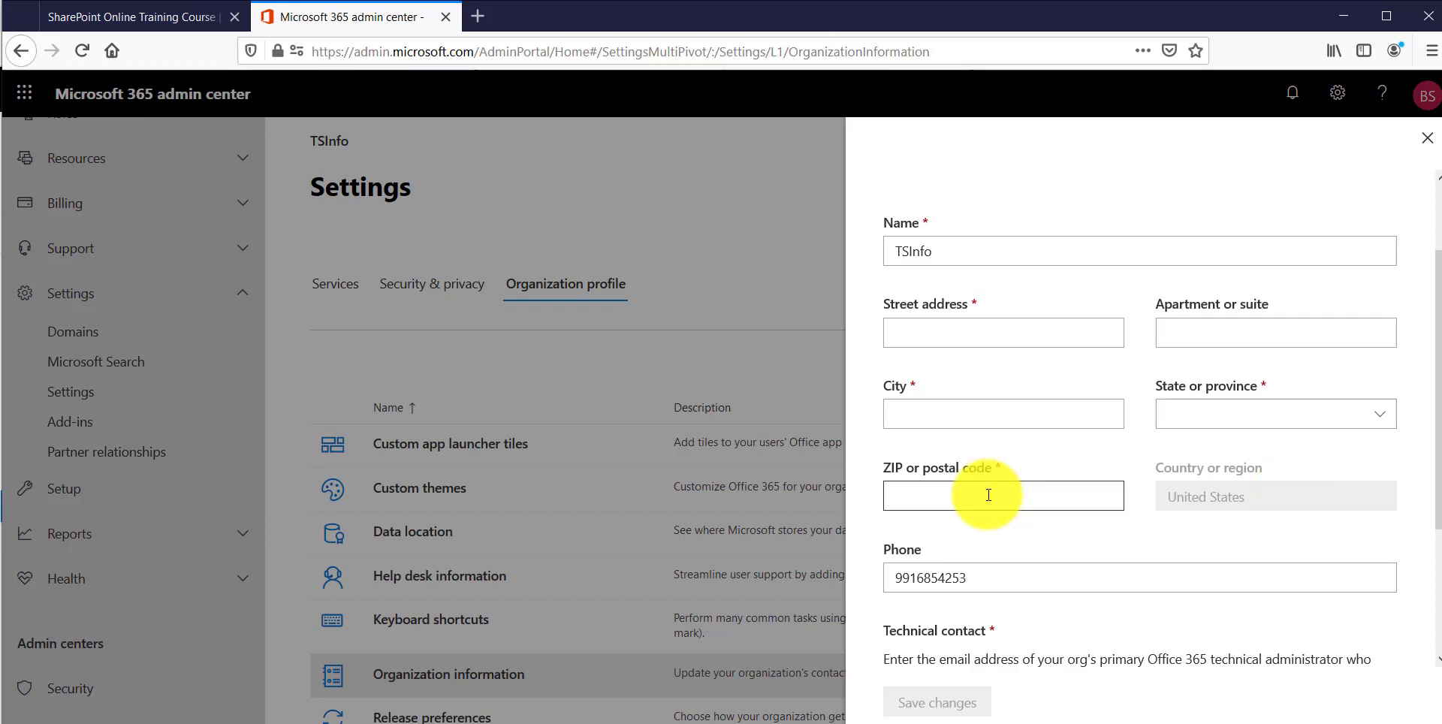
# Rename the organization to 'TSInfo Technologies' and paste Airport Ave as the street address.
pyautogui.click(976, 251)
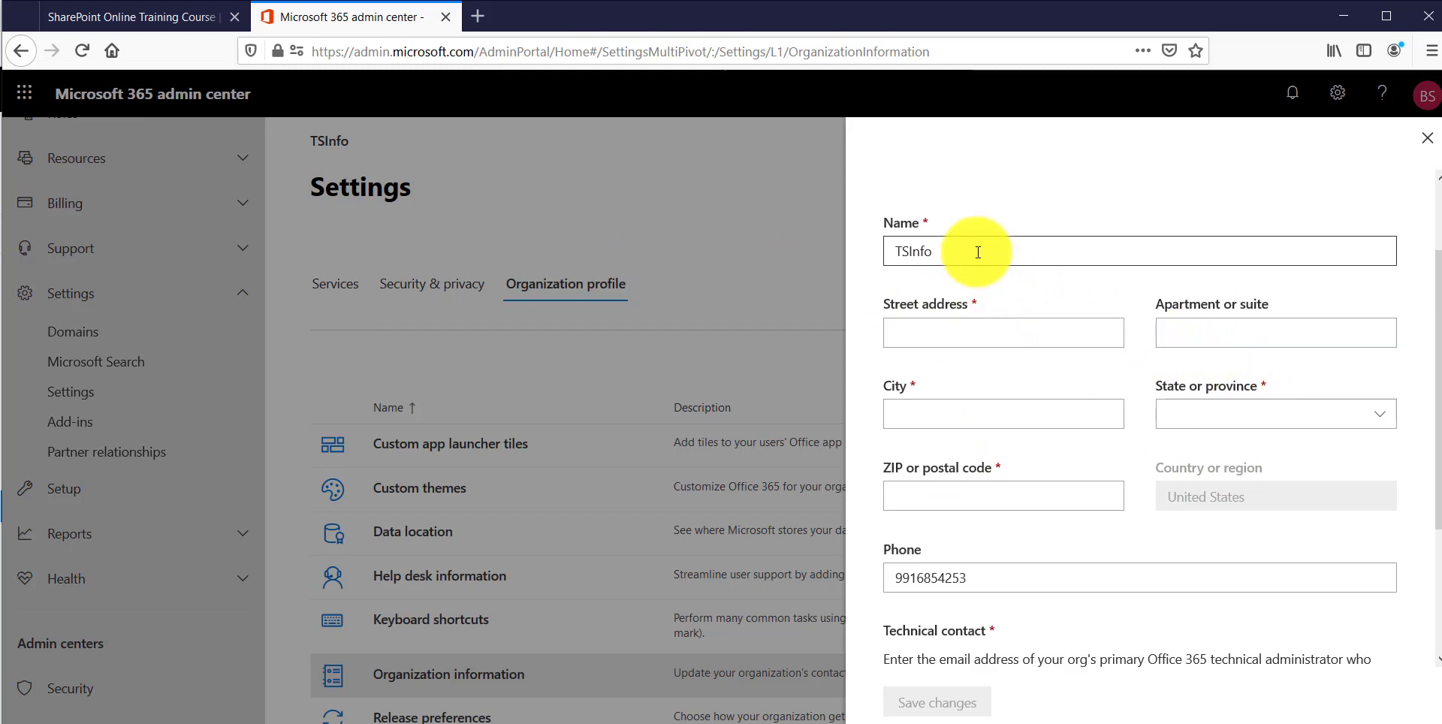
pyautogui.write(' Te')
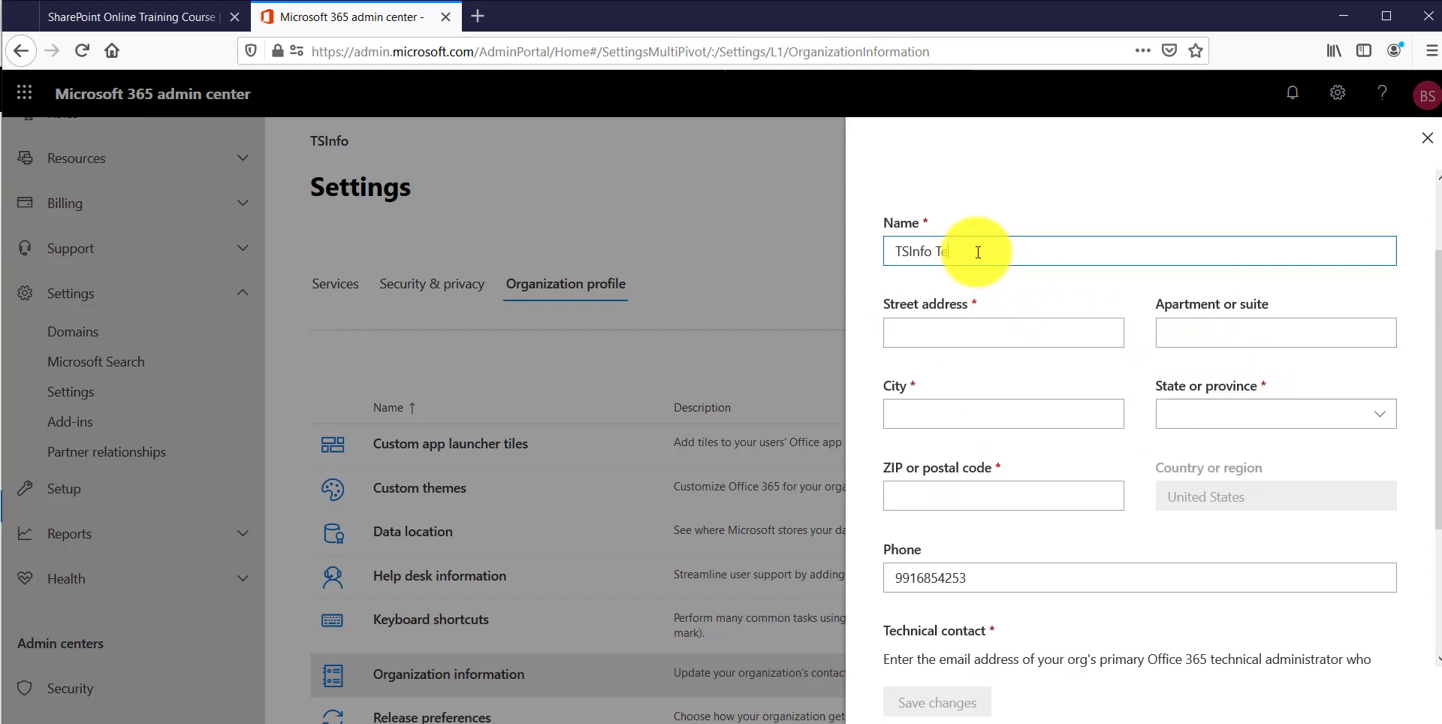
pyautogui.write('chnologies')
pyautogui.hotkey('alt', 'Tab')
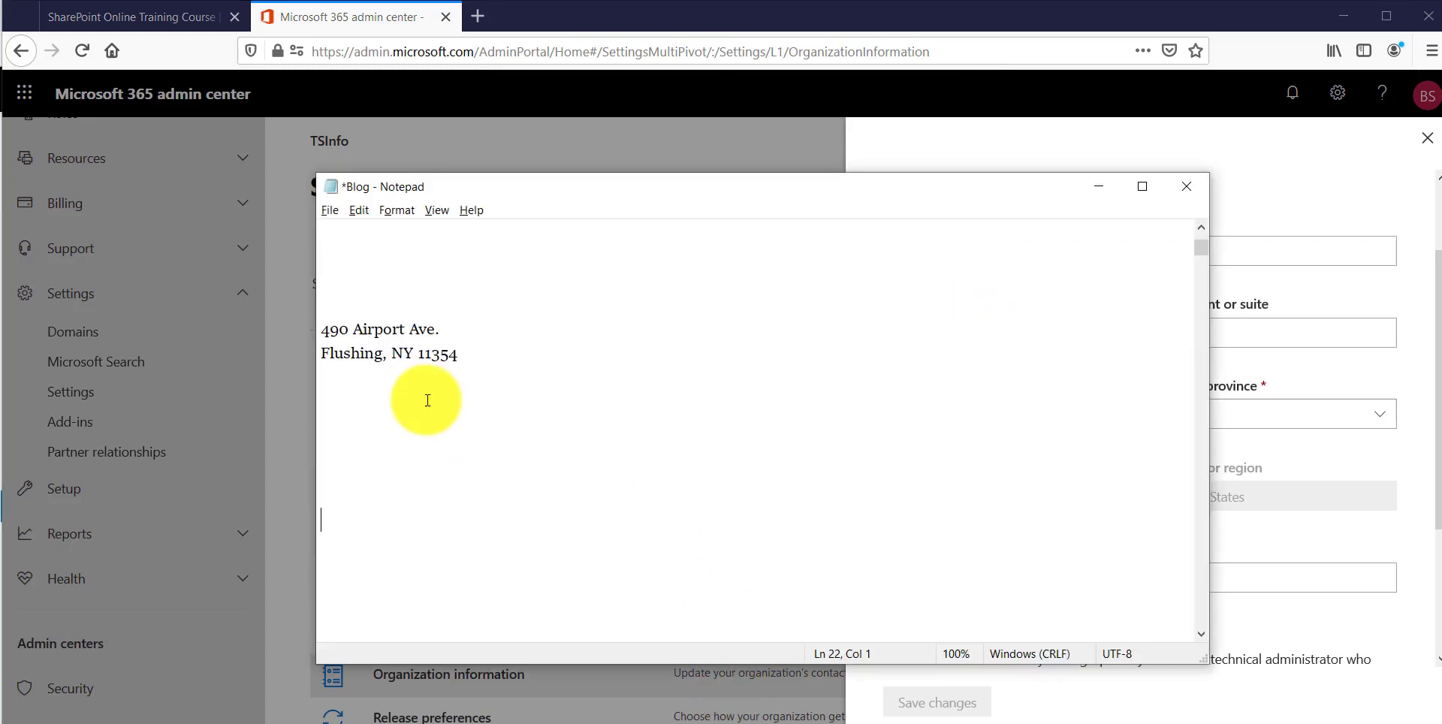
pyautogui.moveTo(353, 328); pyautogui.dragTo(465, 328)
pyautogui.hotkey('ctrl', 'c')
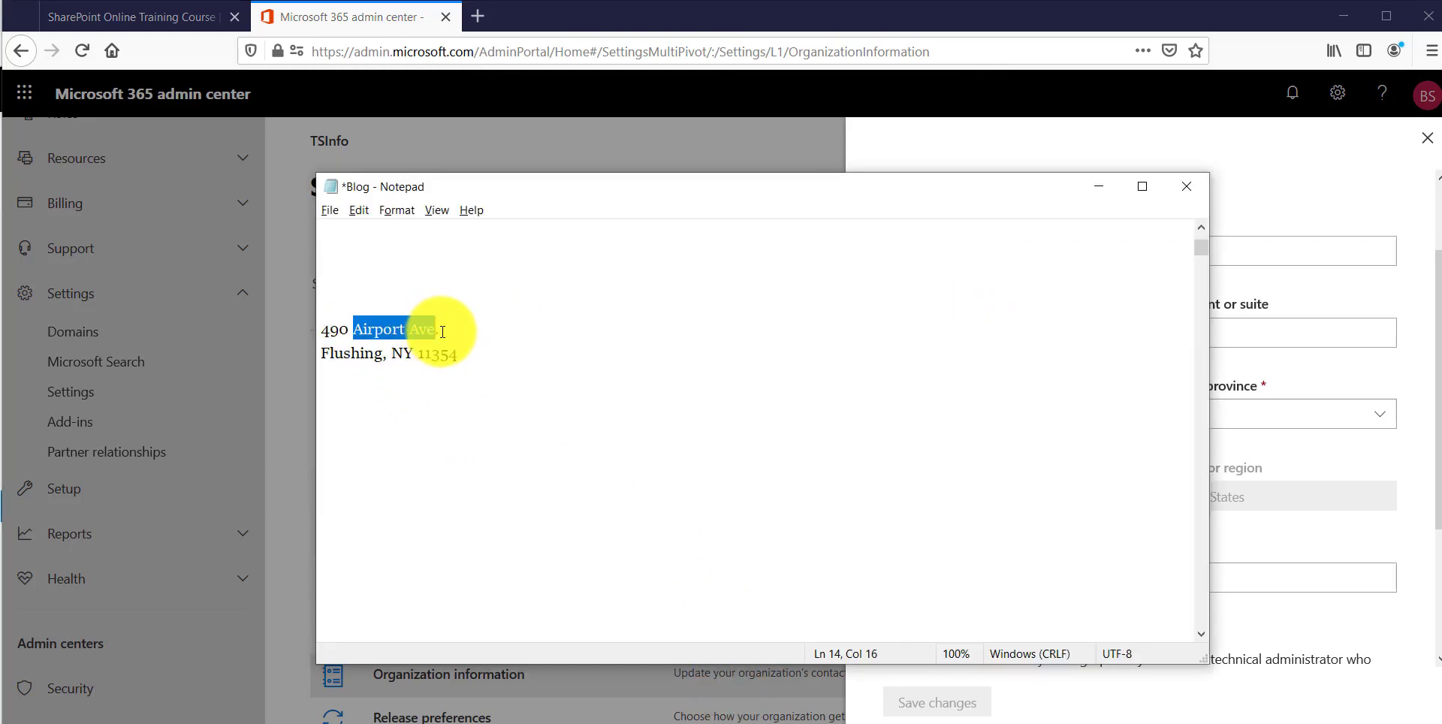
pyautogui.click(1098, 186)
pyautogui.click(972, 330)
pyautogui.hotkey('ctrl', 'v')
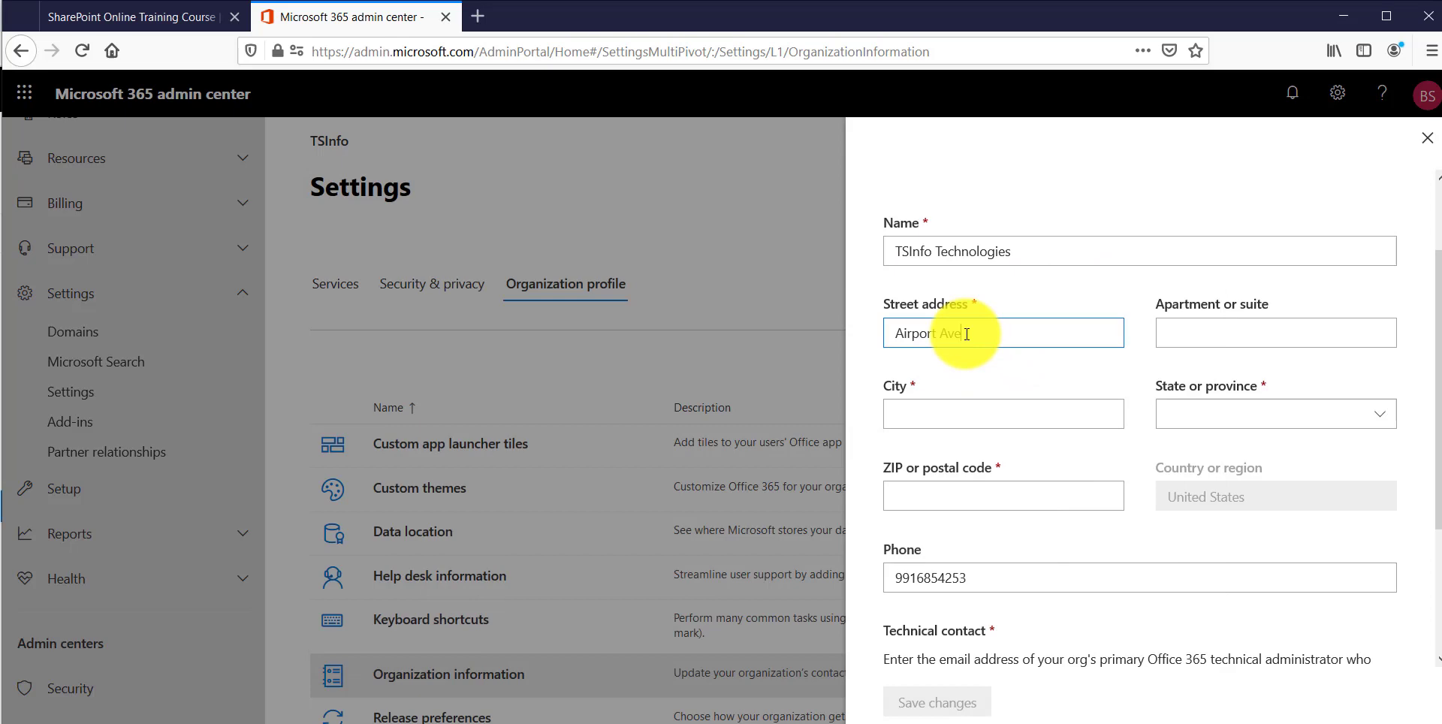
# Copy Flushing from the Notepad notes and paste it into the City field.
pyautogui.click(1023, 409)
pyautogui.hotkey('alt', 'Tab')
pyautogui.moveTo(384, 353); pyautogui.dragTo(300, 354)
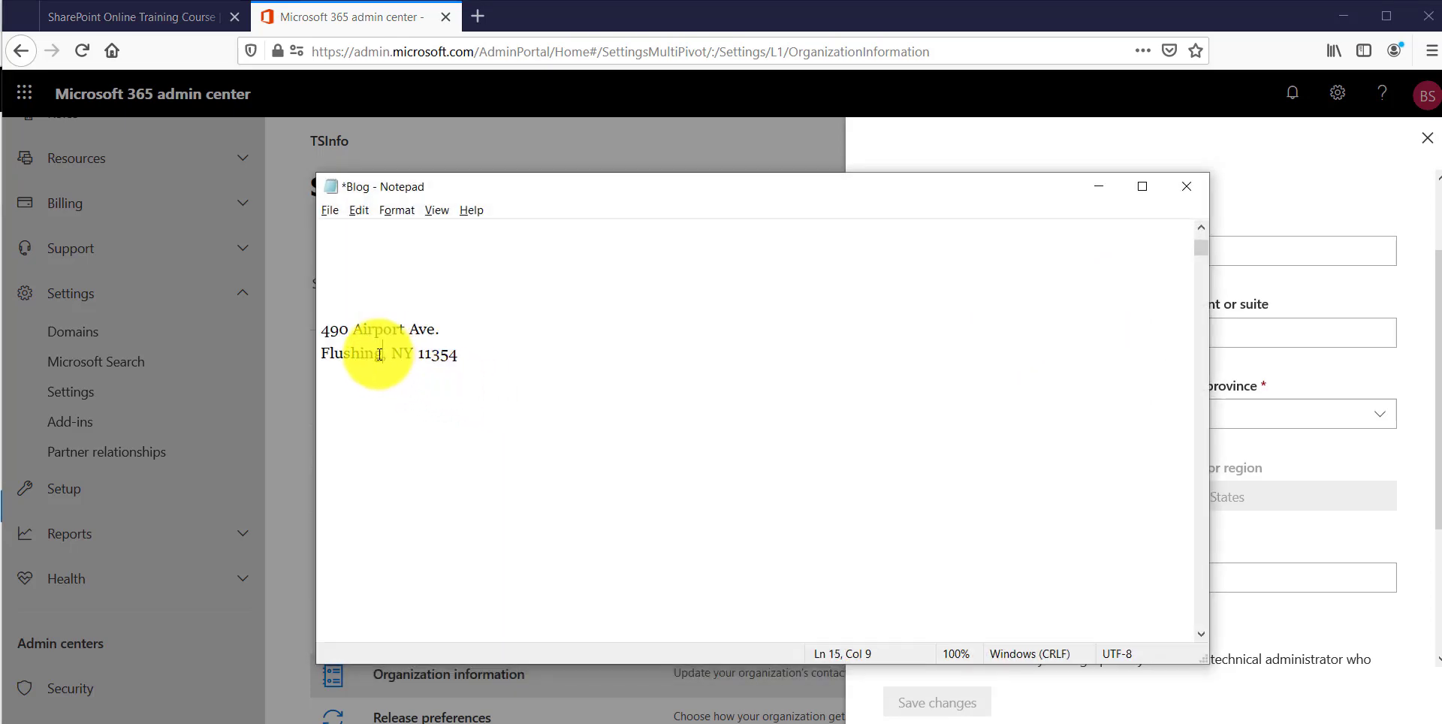
pyautogui.hotkey('ctrl', 'c')
pyautogui.hotkey('alt', 'Tab')
pyautogui.click(1001, 412)
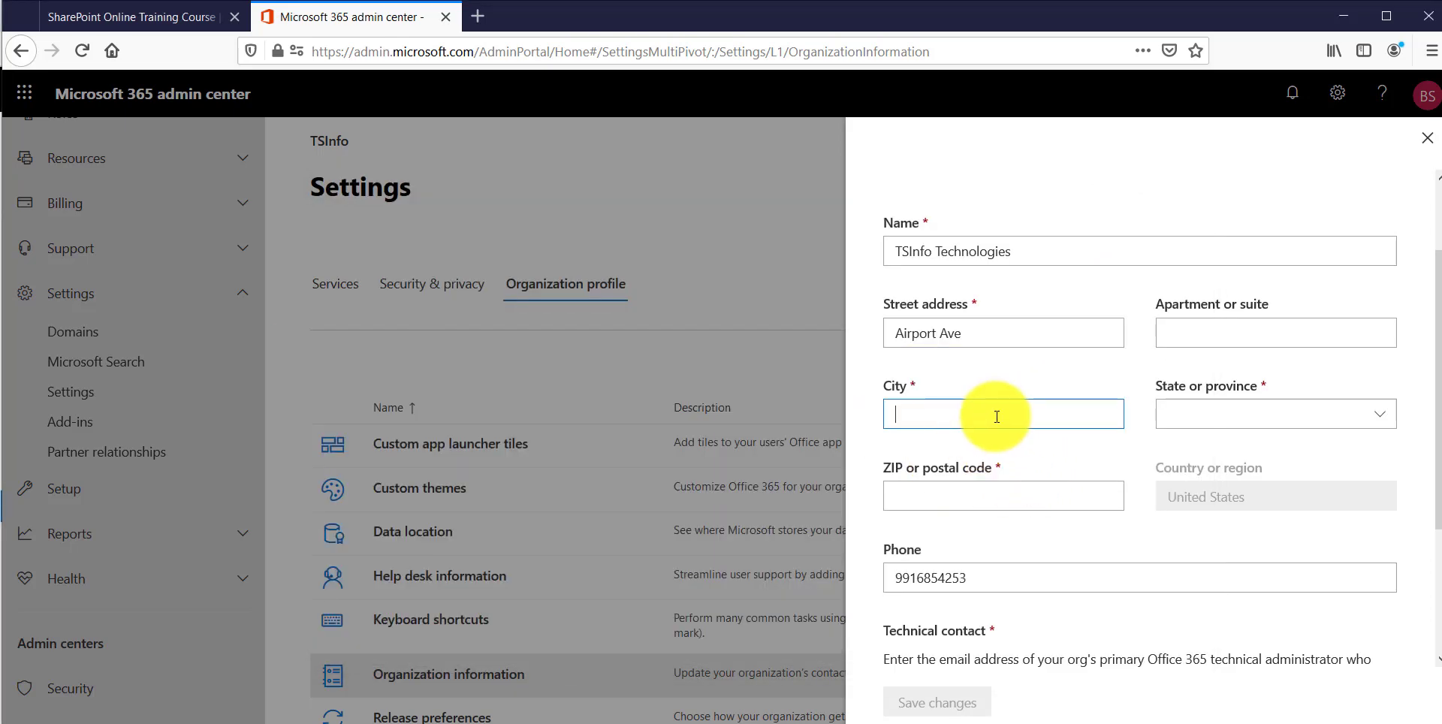
pyautogui.hotkey('ctrl', 'v')
# Choose New York as the State or province.
pyautogui.click(1162, 420)
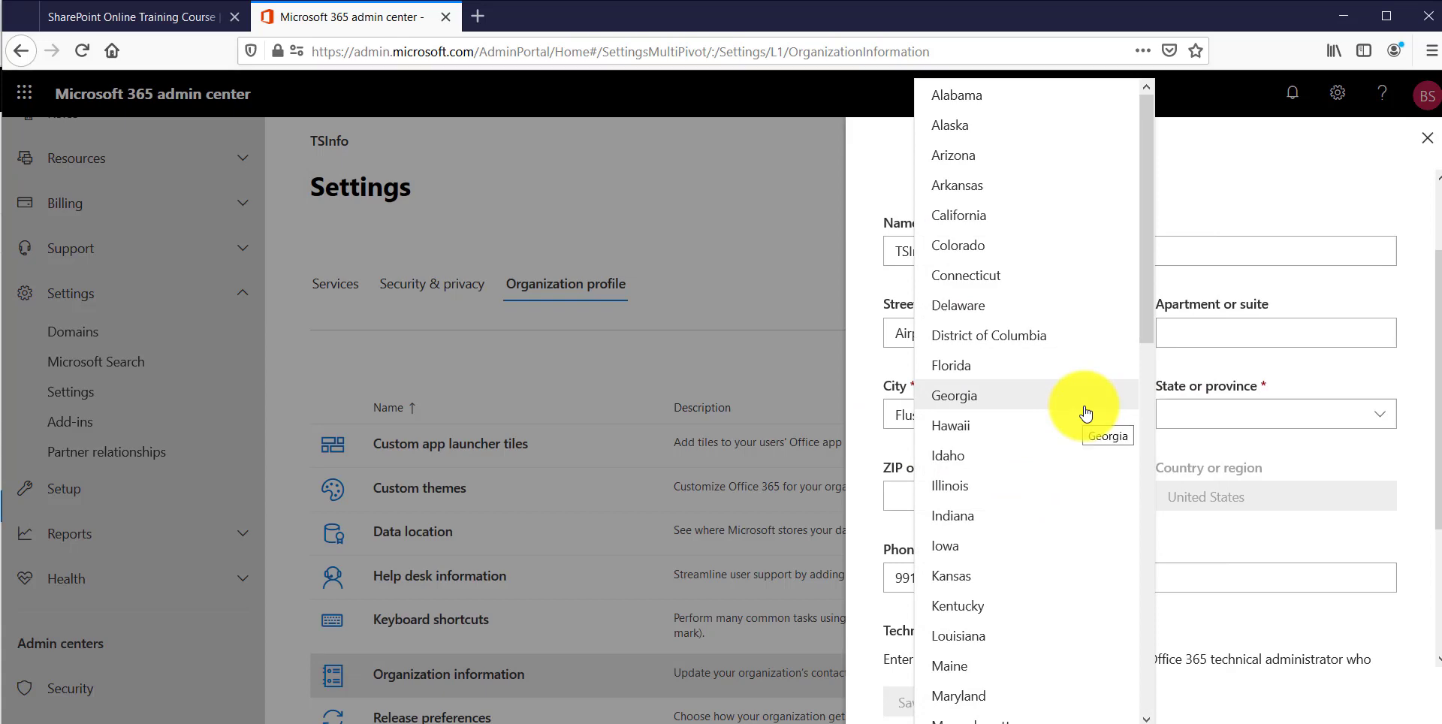
pyautogui.scroll(-3, 995, 637)
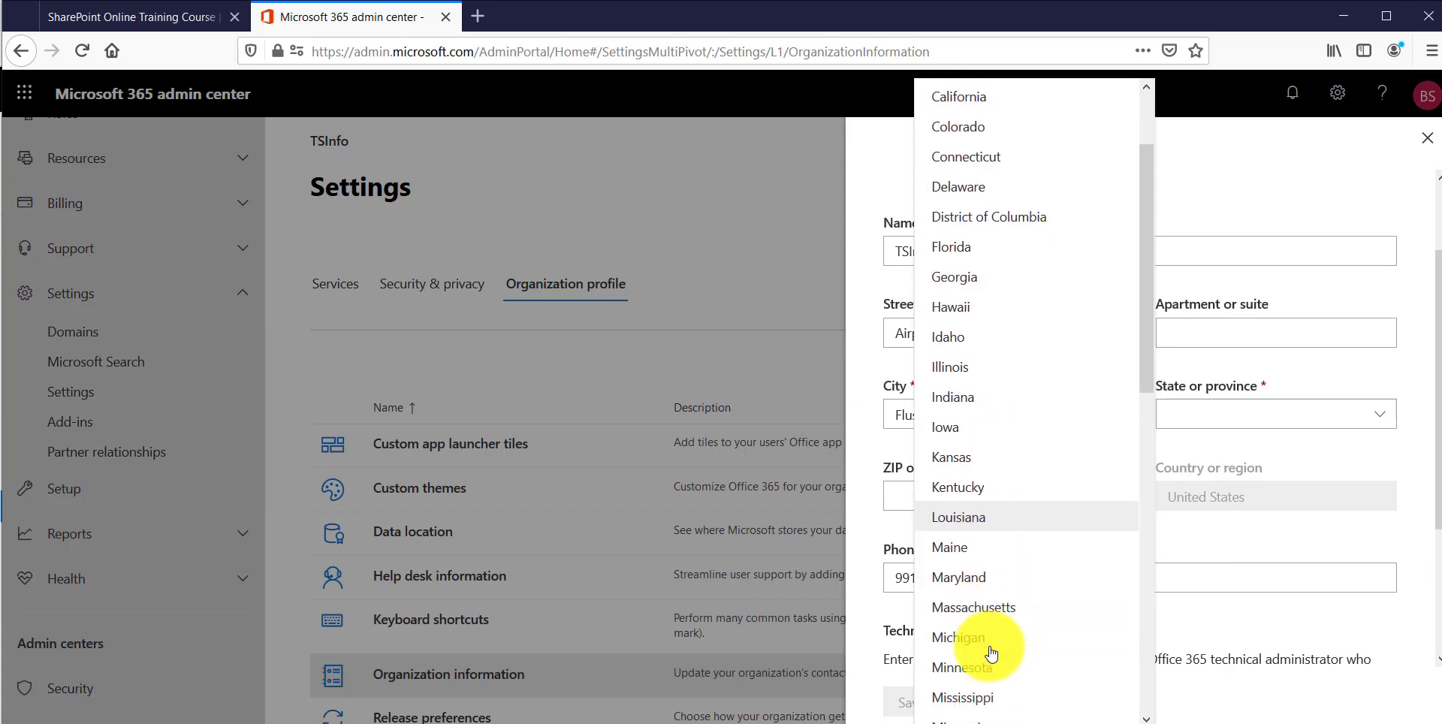
pyautogui.scroll(3, 993, 645)
pyautogui.scroll(-5, 991, 650)
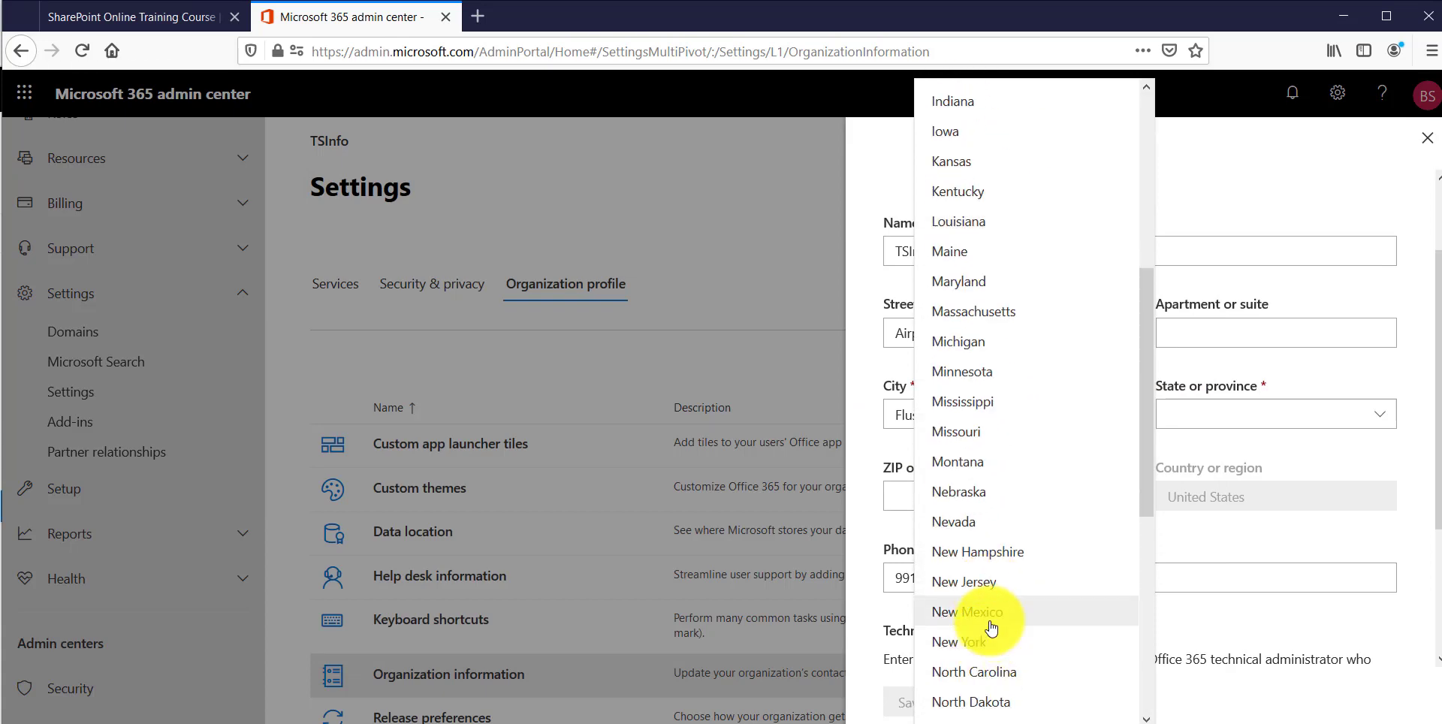
pyautogui.click(992, 638)
# Copy ZIP code 11354 from the notes and paste it into the ZIP field.
pyautogui.click(1011, 502)
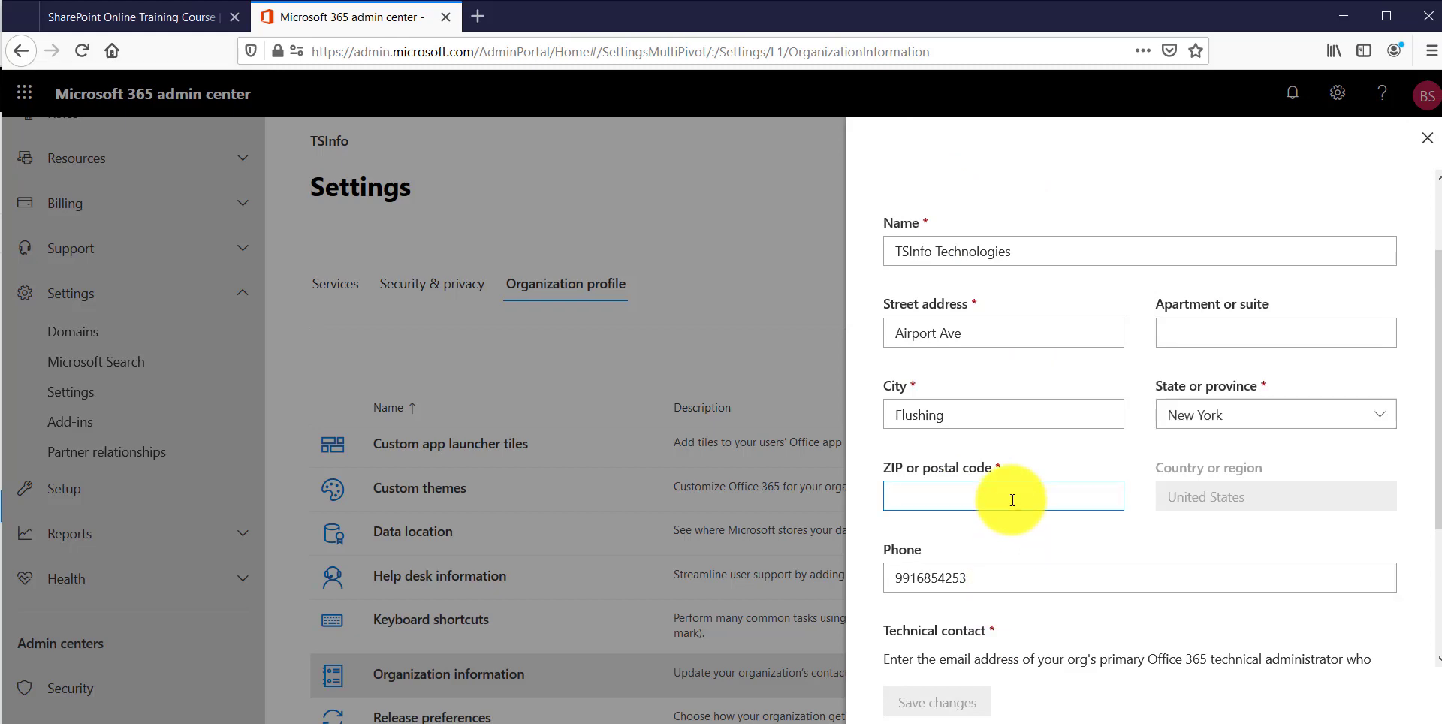
pyautogui.hotkey('alt', 'Tab')
pyautogui.doubleClick(438, 353)
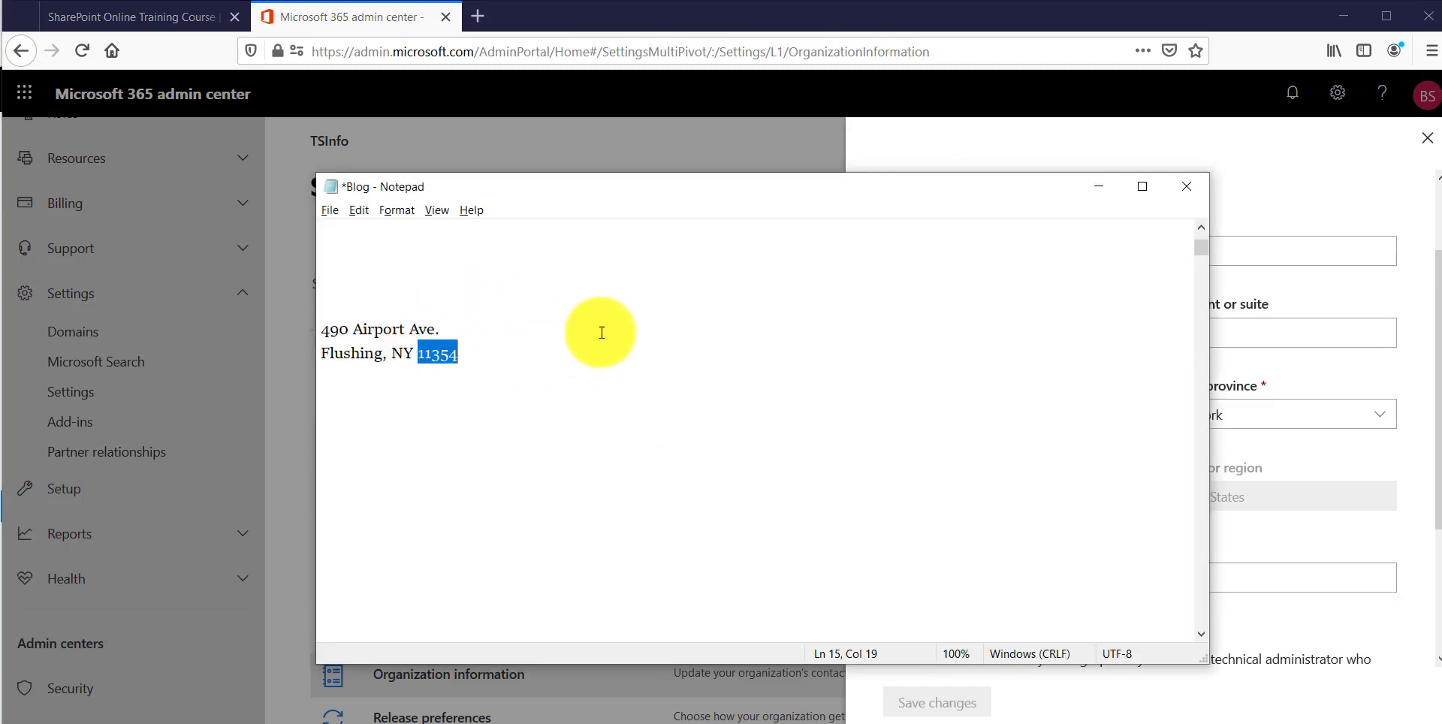
pyautogui.click(1109, 189)
pyautogui.hotkey('ctrl', 'v')
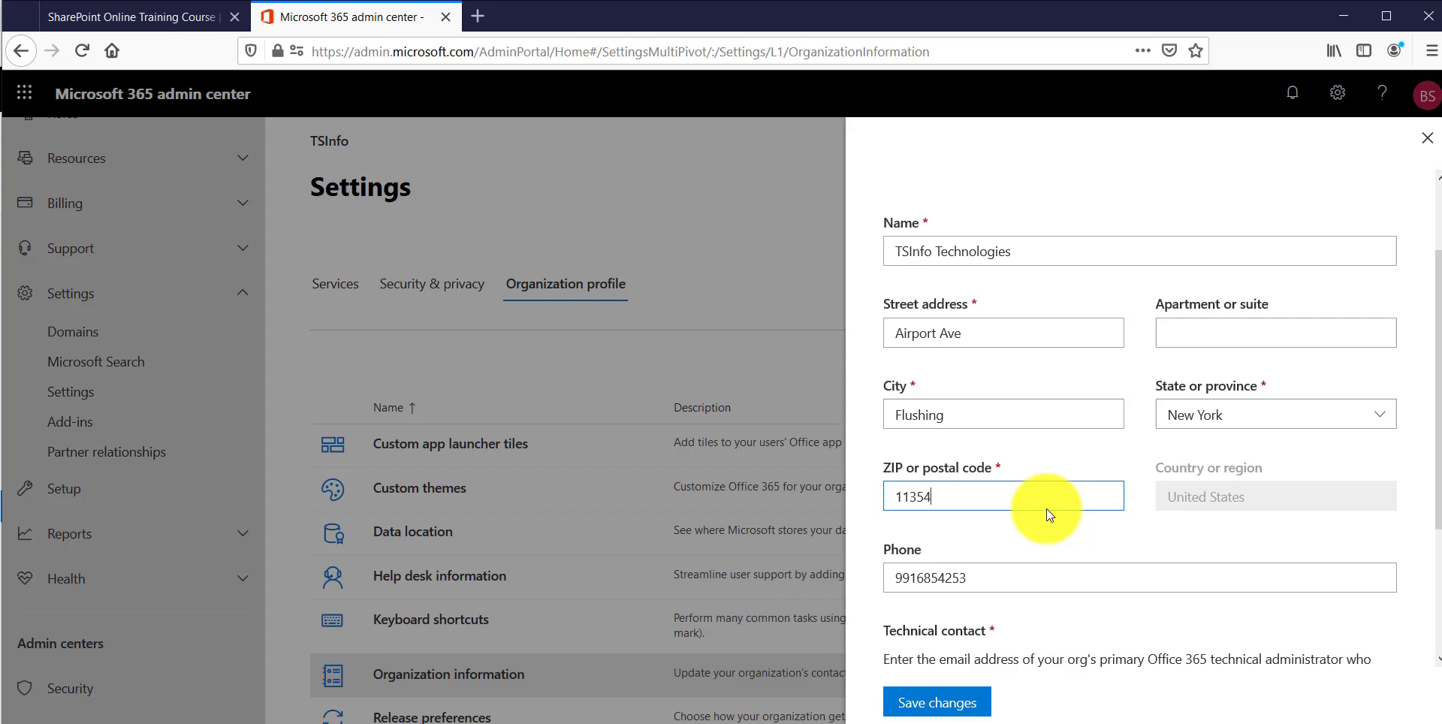
# Save the TSInfo Technologies name and Airport Ave, Flushing, New York 11354 address.
pyautogui.scroll(-3, 1047, 508)
pyautogui.scroll(-2, 1082, 473)
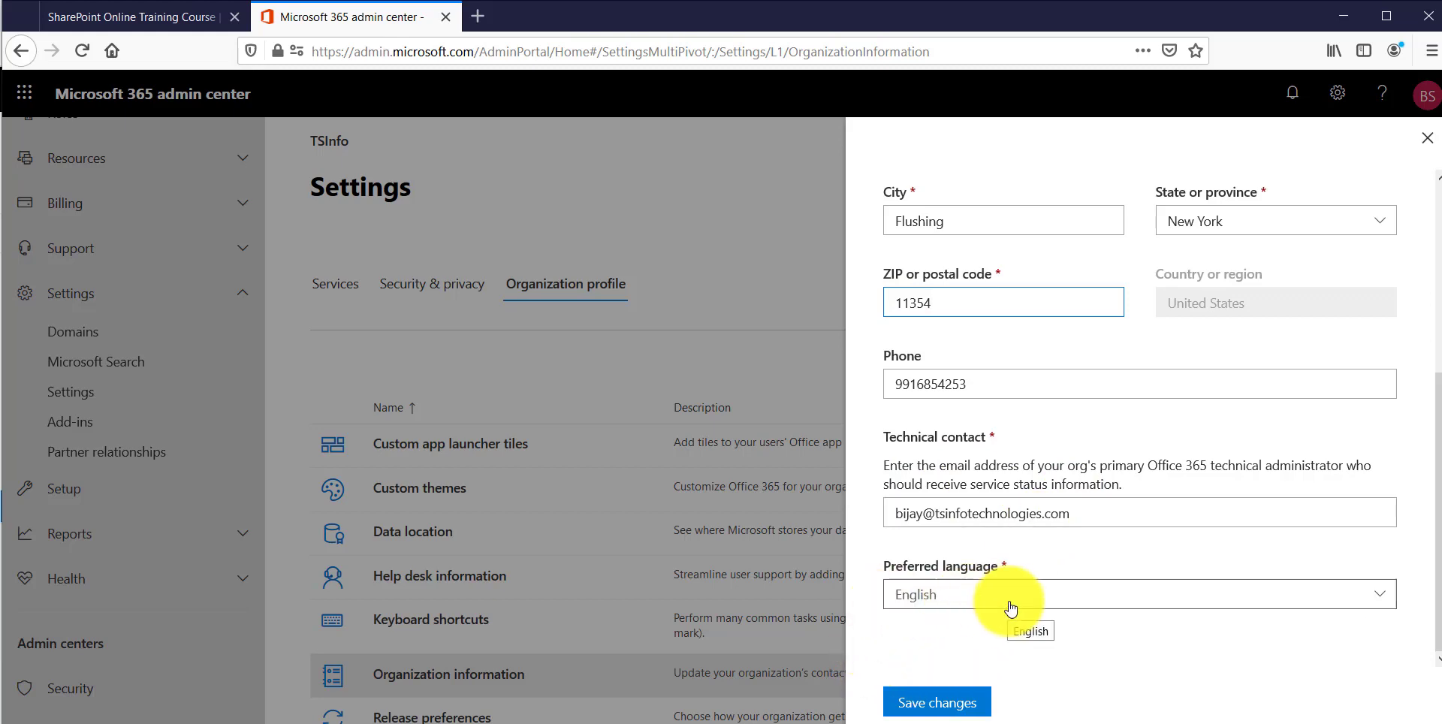
pyautogui.scroll(1, 1011, 608)
pyautogui.scroll(5, 1011, 608)
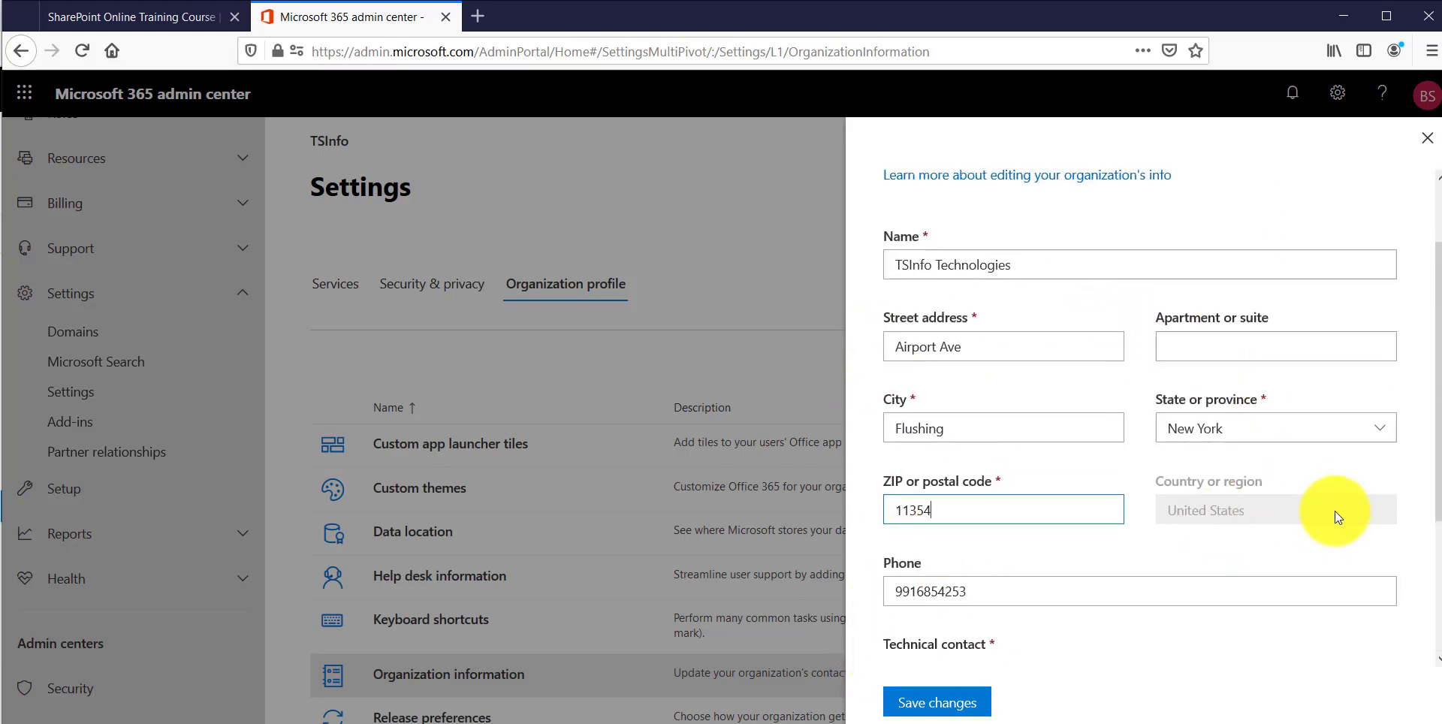
pyautogui.scroll(-3, 1200, 589)
pyautogui.scroll(-2, 1199, 588)
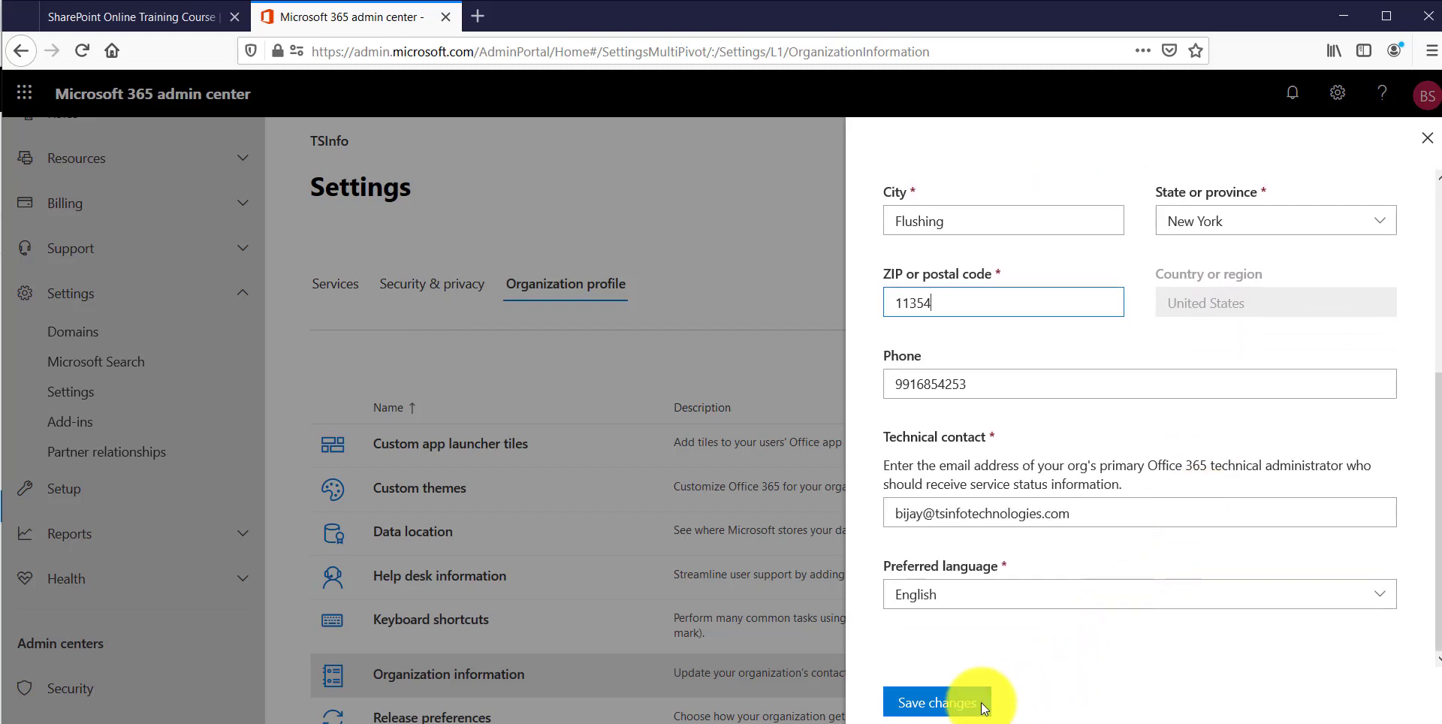
pyautogui.click(958, 708)
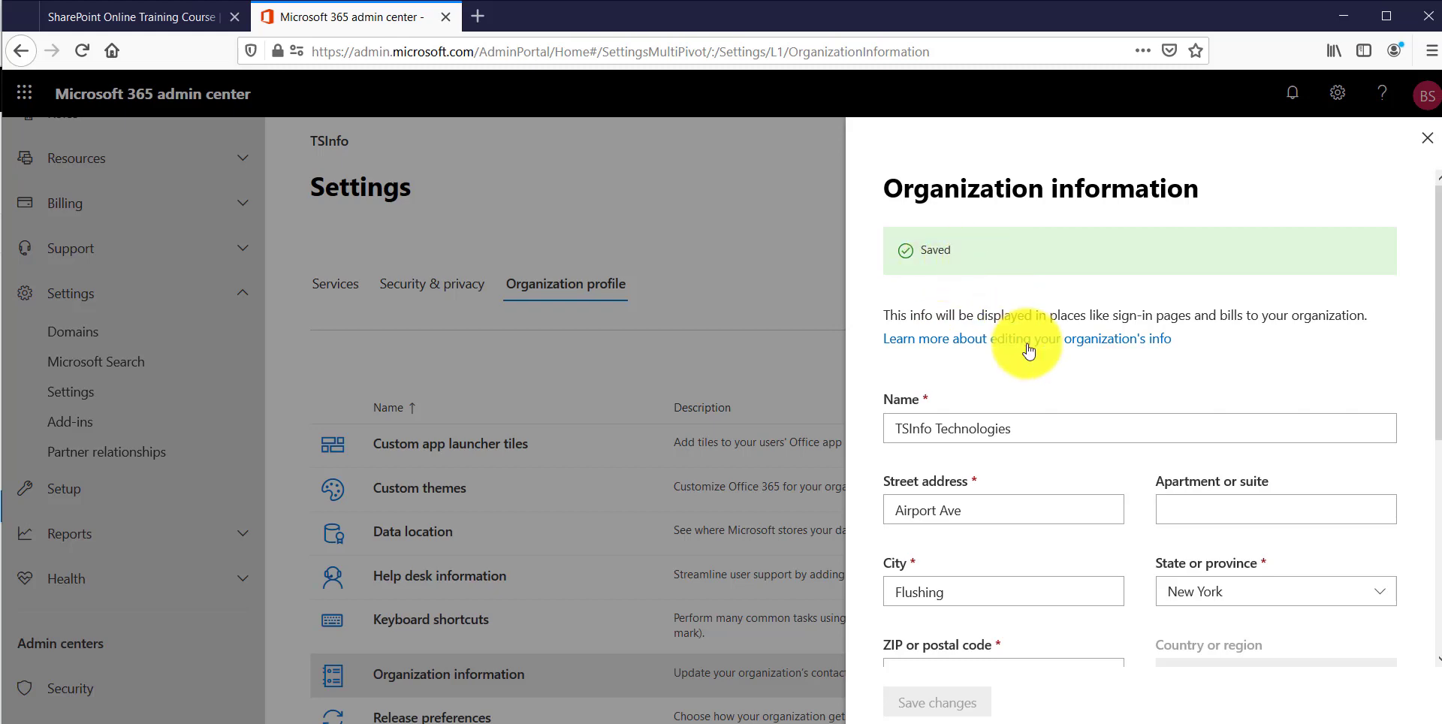
pyautogui.scroll(-3, 1089, 338)
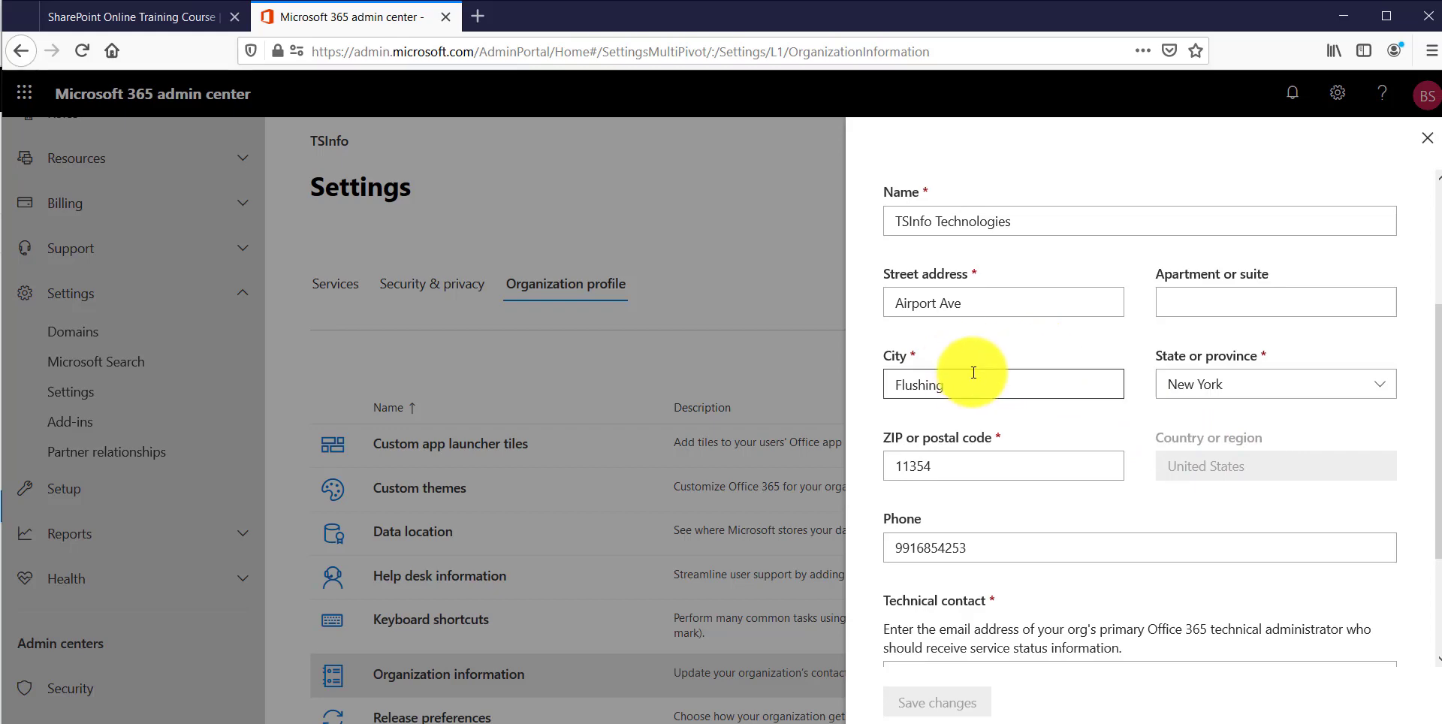
pyautogui.scroll(3, 916, 437)
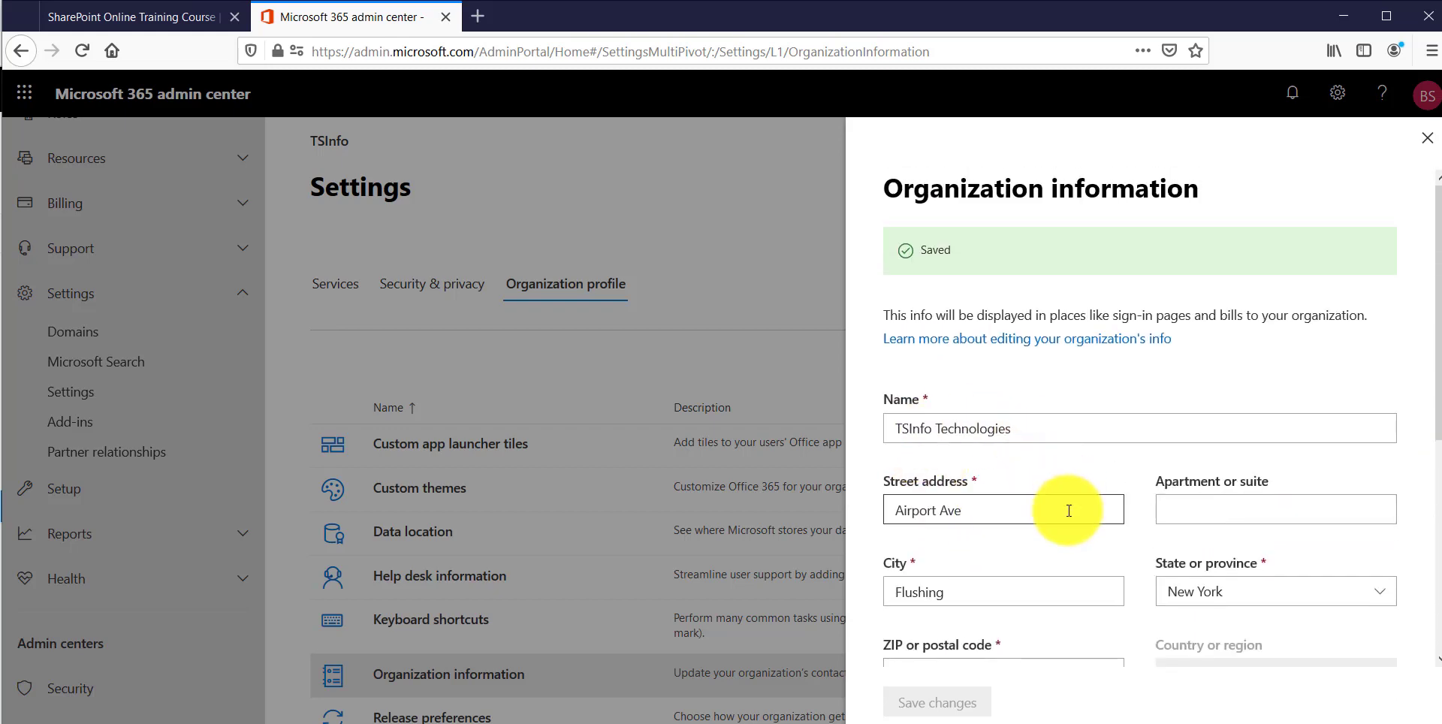
pyautogui.scroll(-4, 1066, 507)
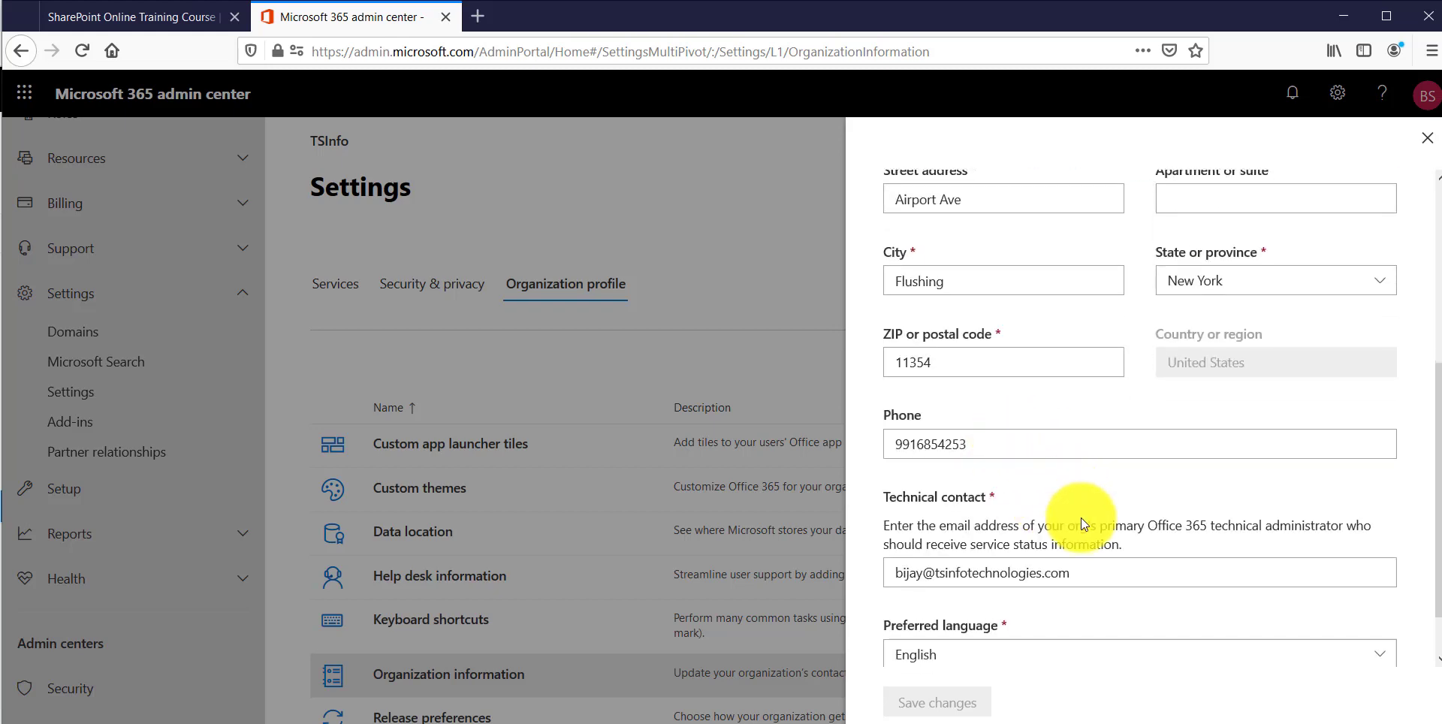
pyautogui.scroll(3, 1079, 516)
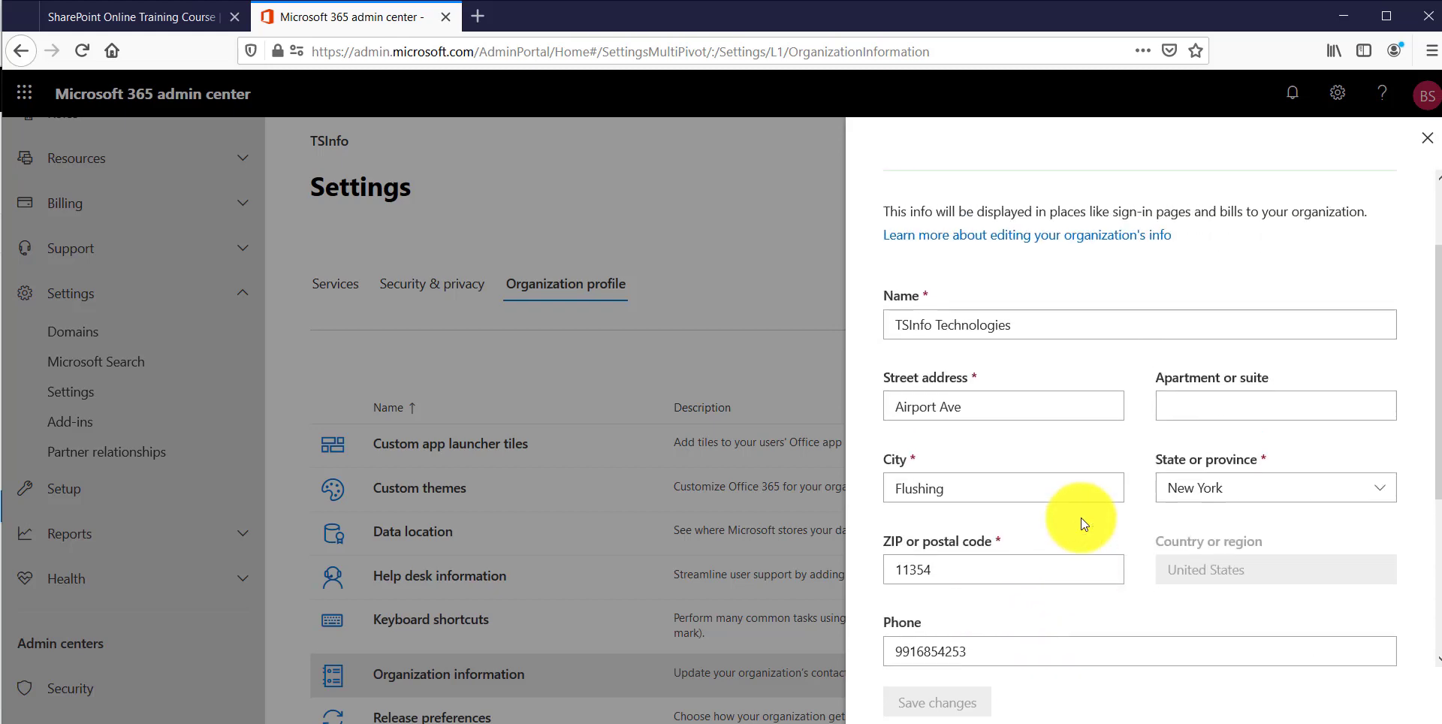